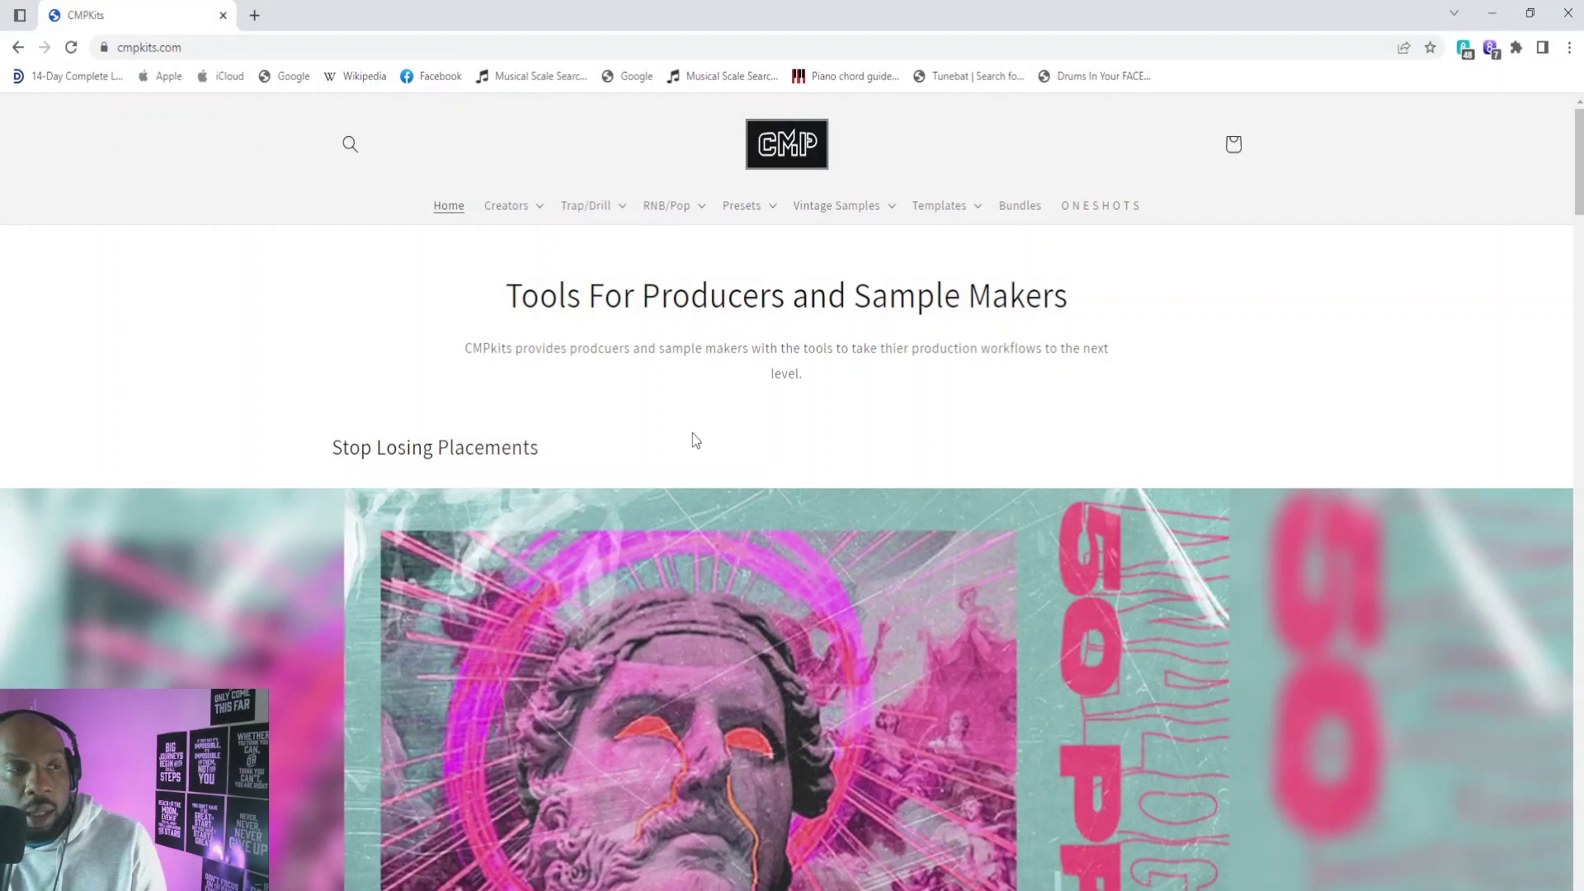
# Step: Scroll the cmpkits.com home page down, then back up to the MIDI section listing the free MPC Mixing Cheat Sheet
pyautogui.scroll(-15, 670, 572)
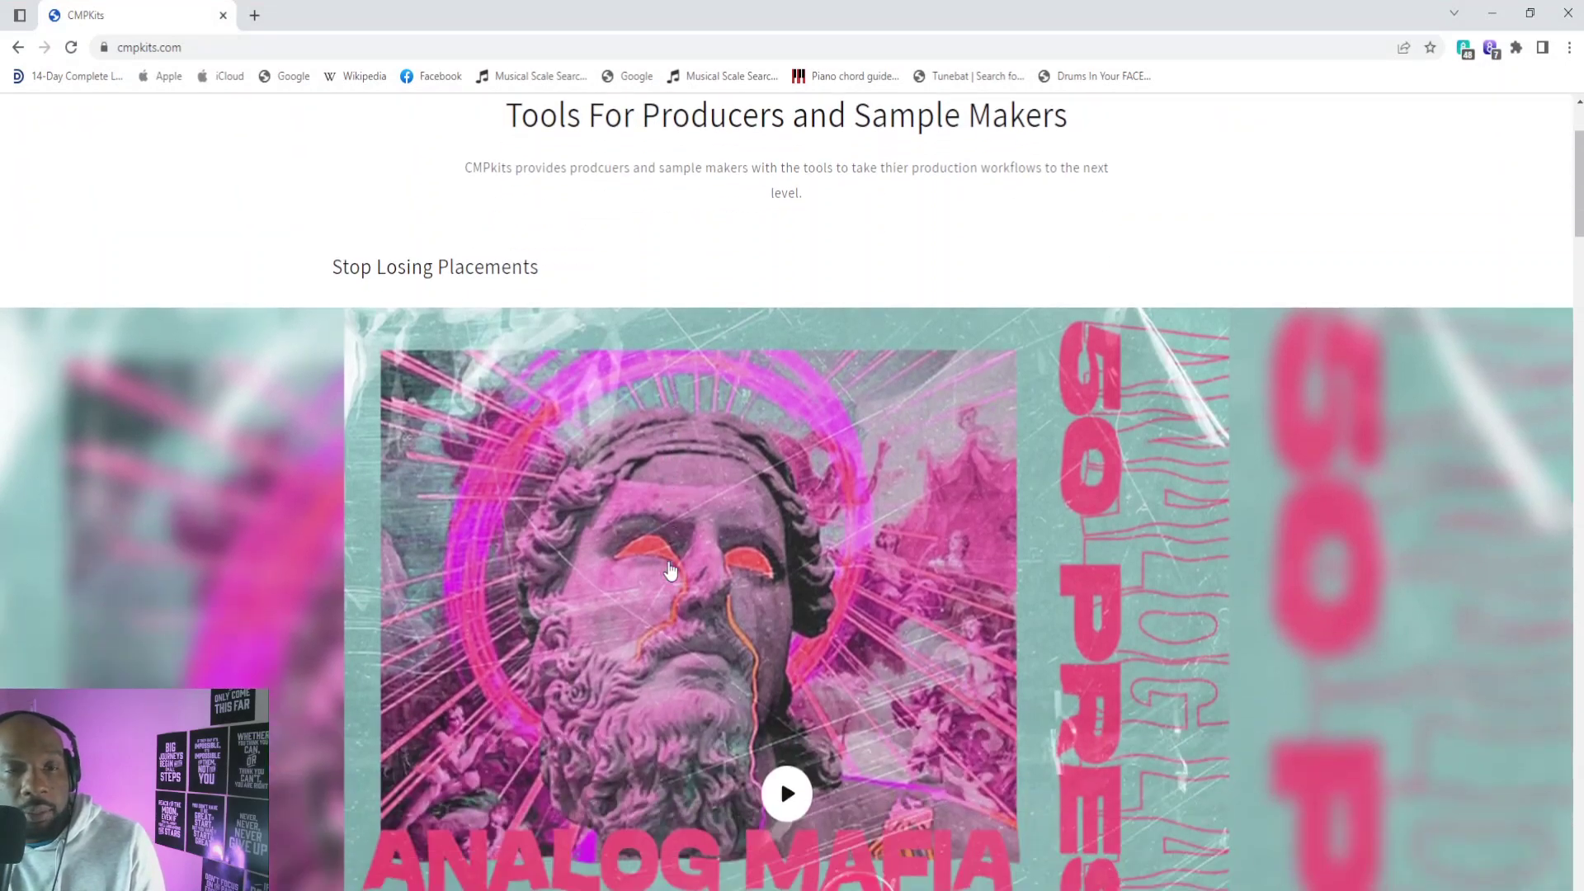
pyautogui.scroll(-20, 660, 615)
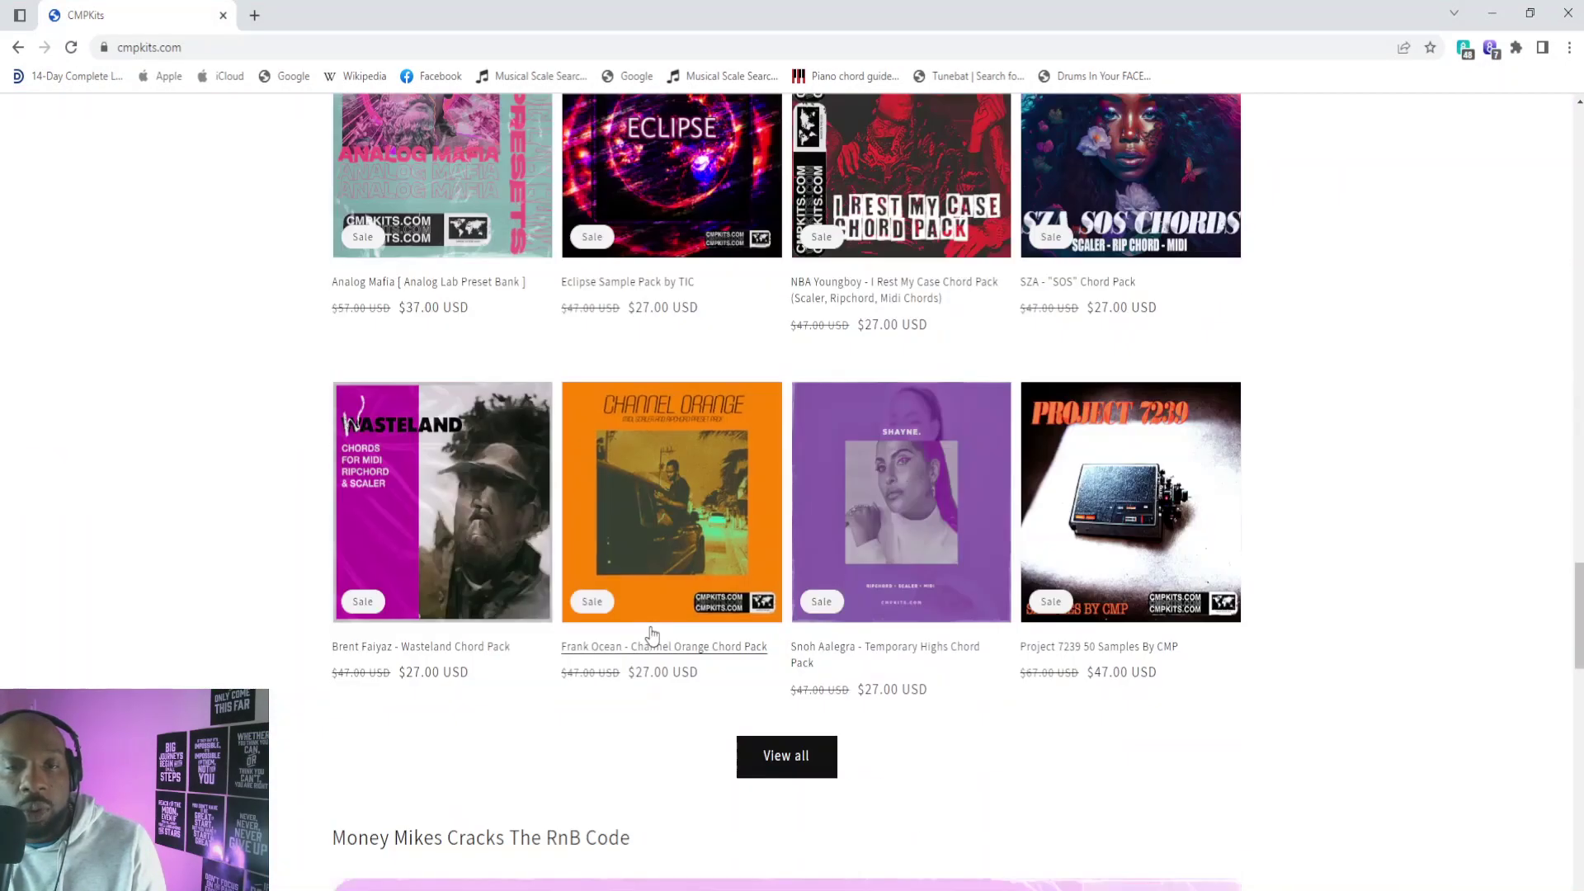
pyautogui.scroll(5, 643, 662)
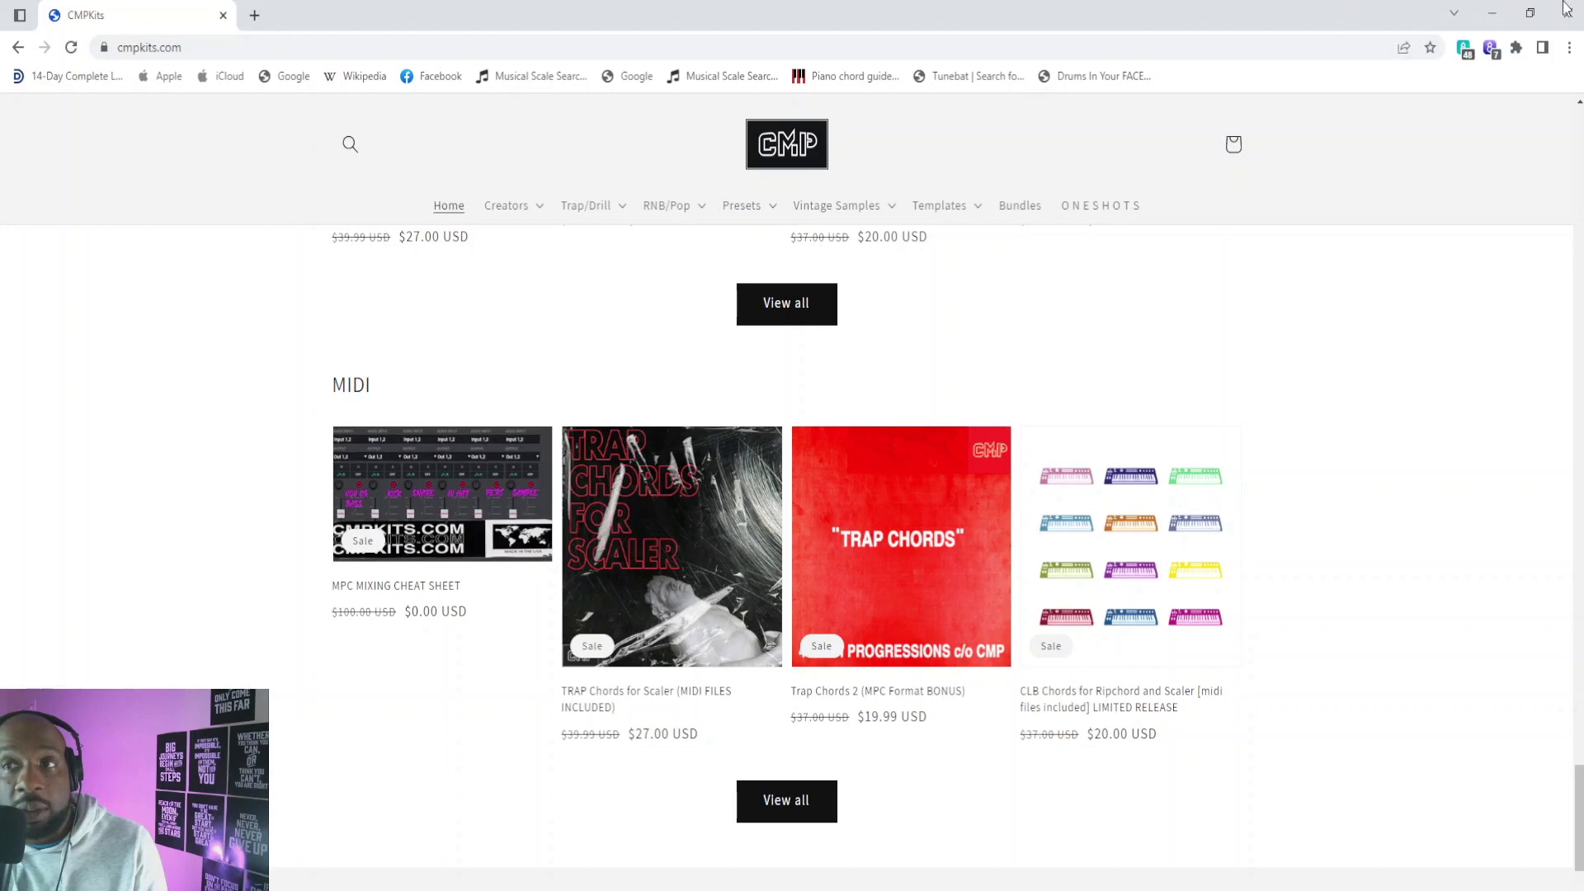
# Step: Minimize the browser and show the Pad Mixer with channel strips for pads A02–A15
pyautogui.click(1496, 16)
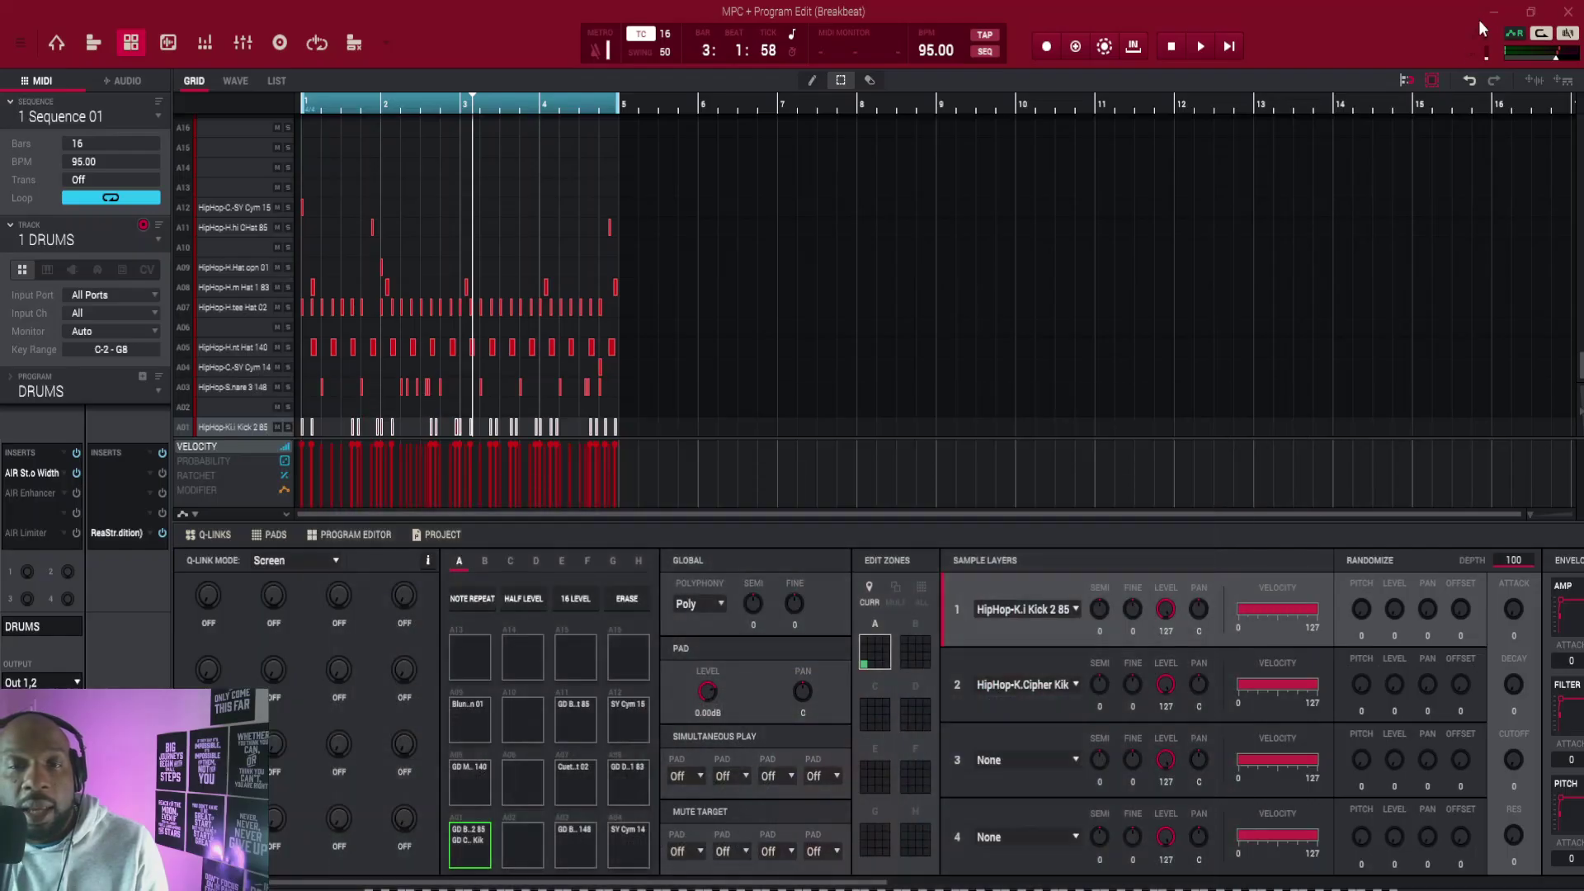
pyautogui.click(206, 46)
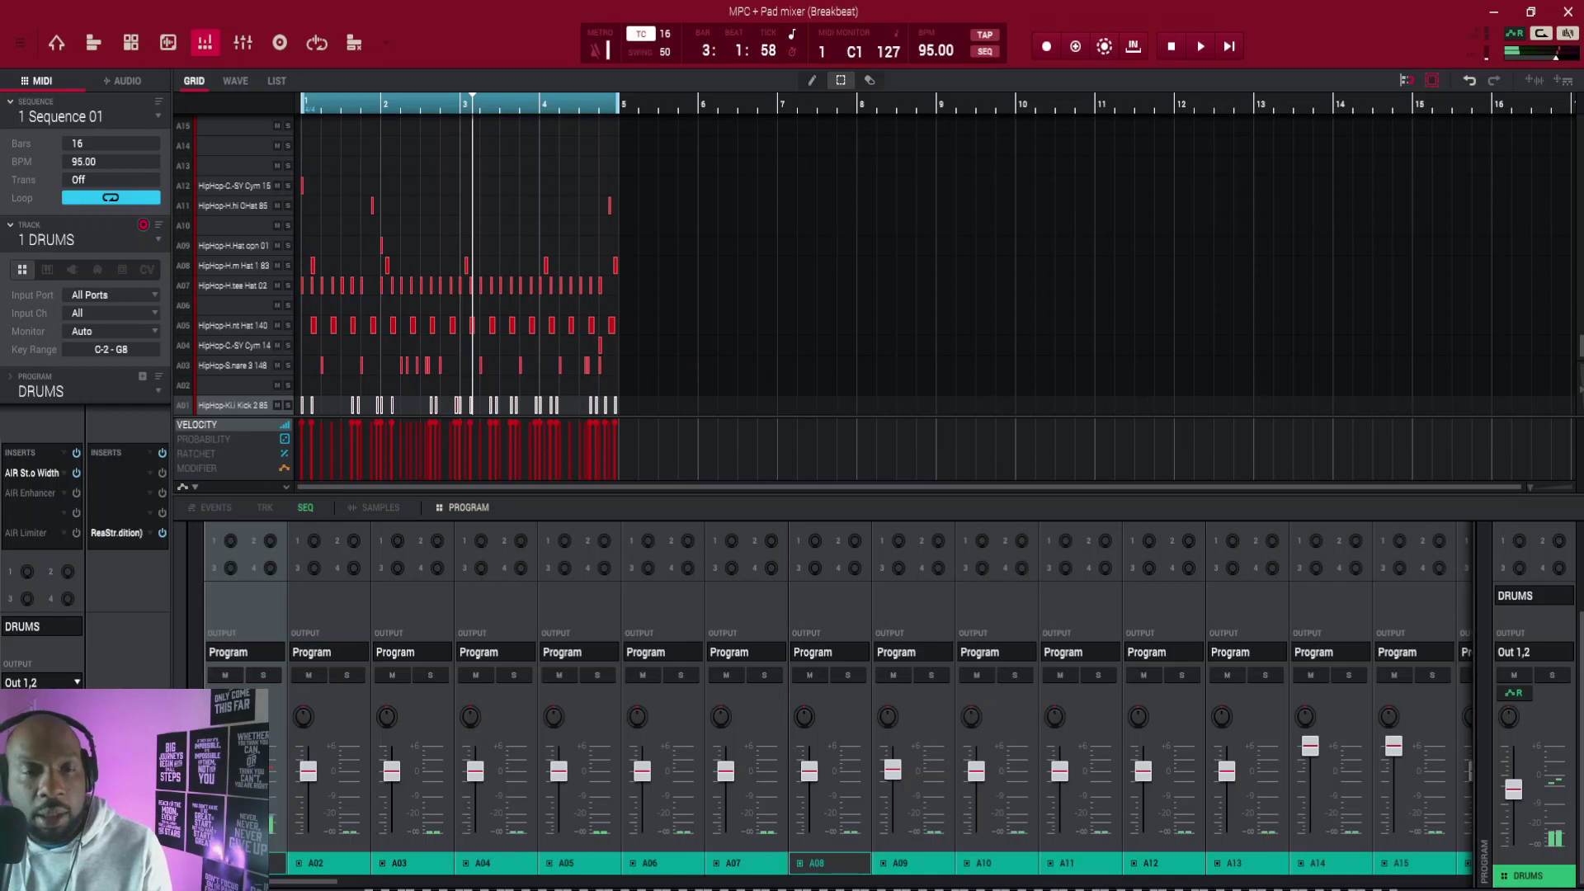
pyautogui.click(291, 769)
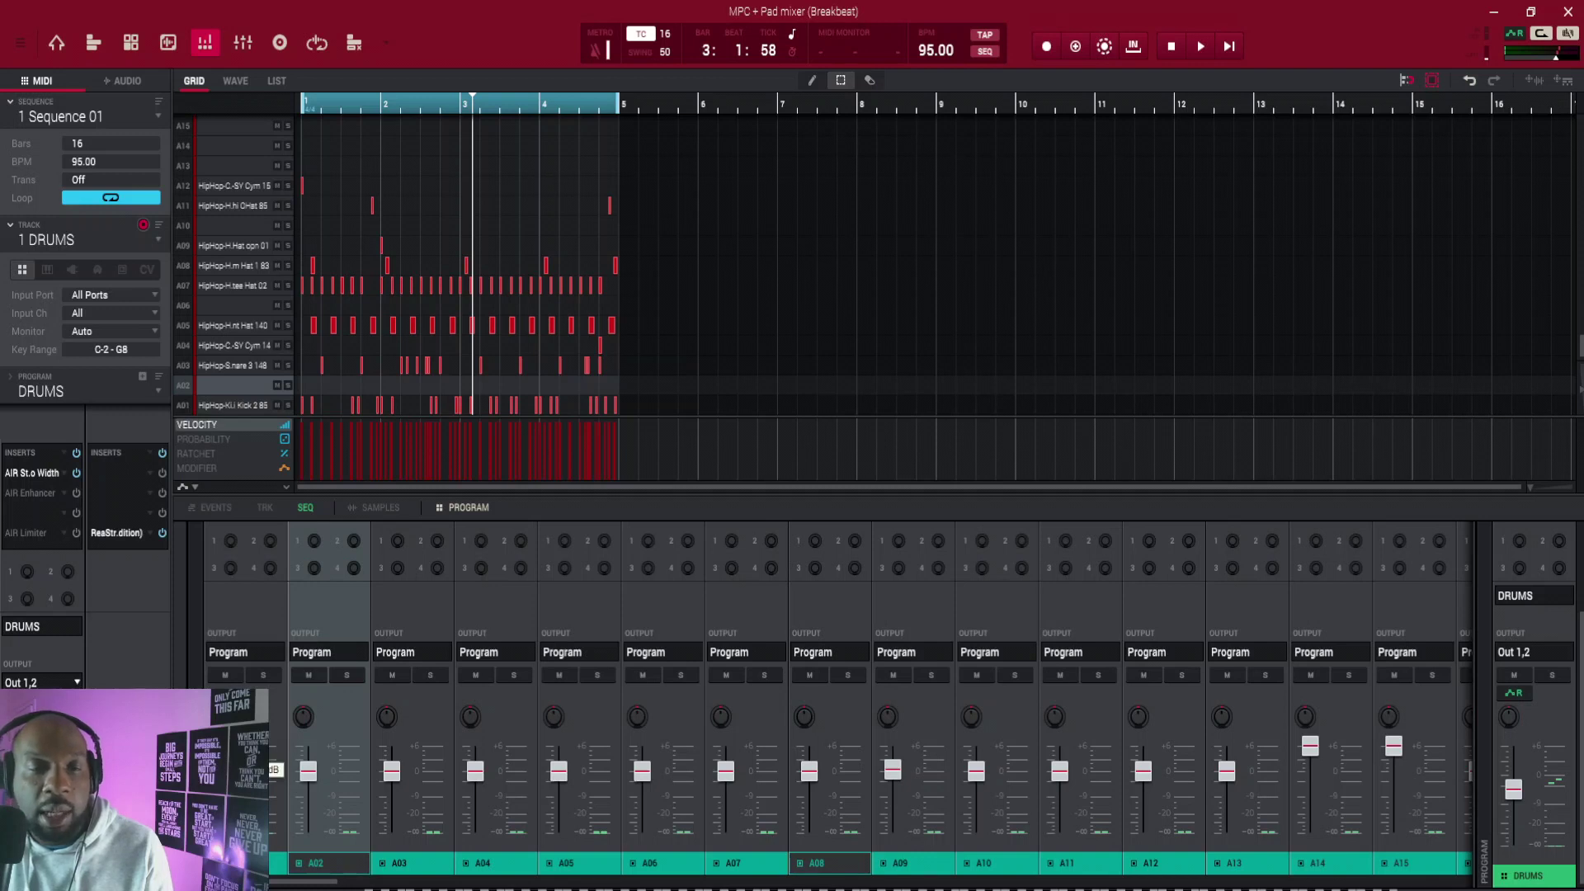
pyautogui.click(279, 769)
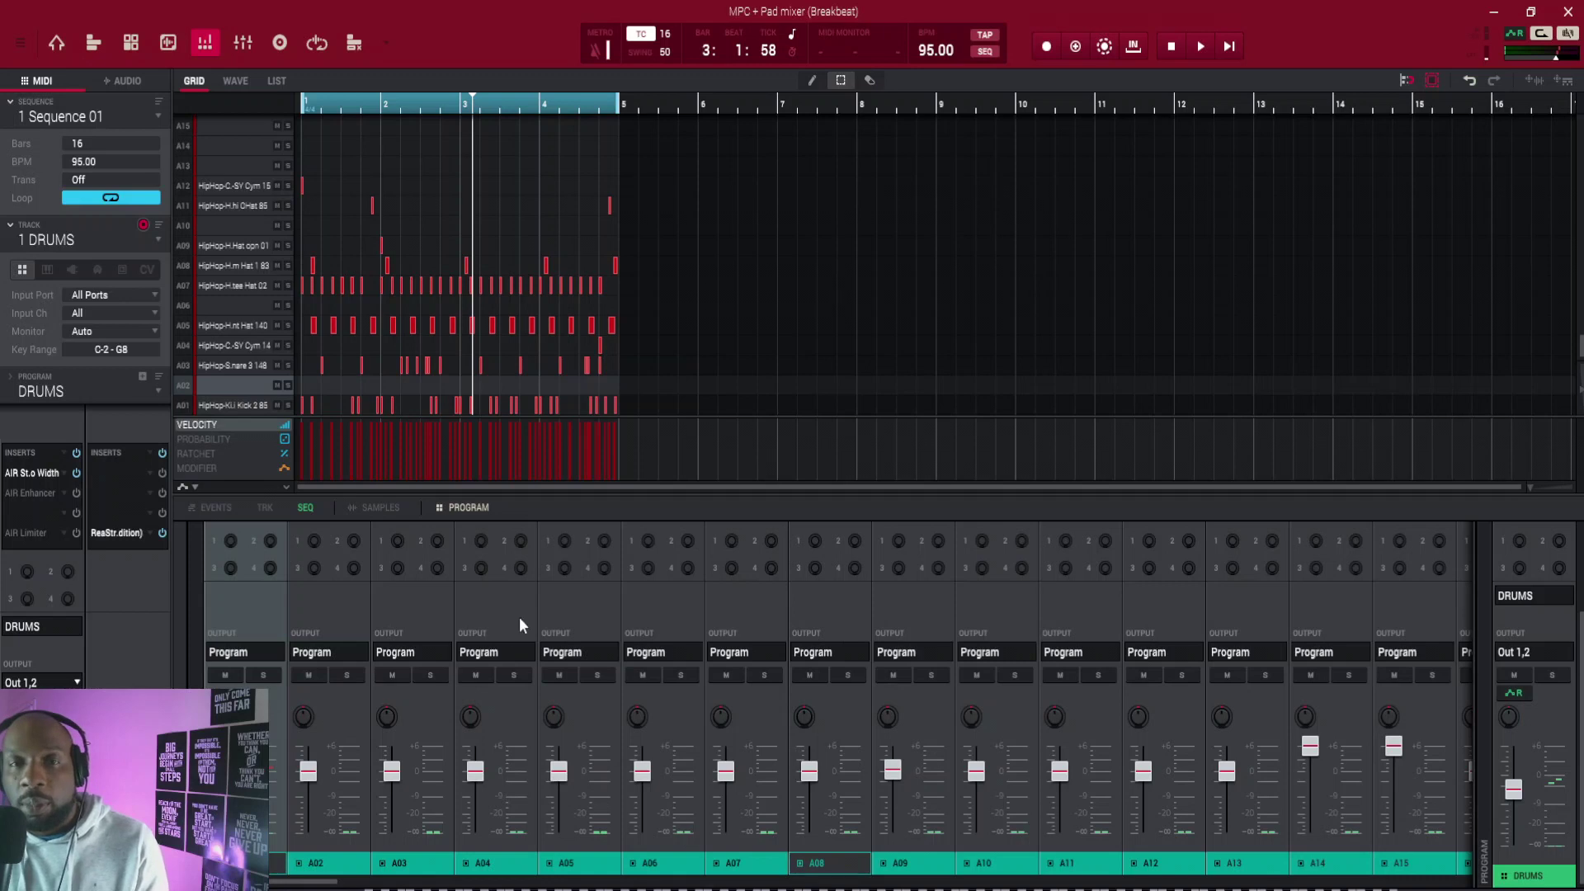
pyautogui.moveTo(306, 782)
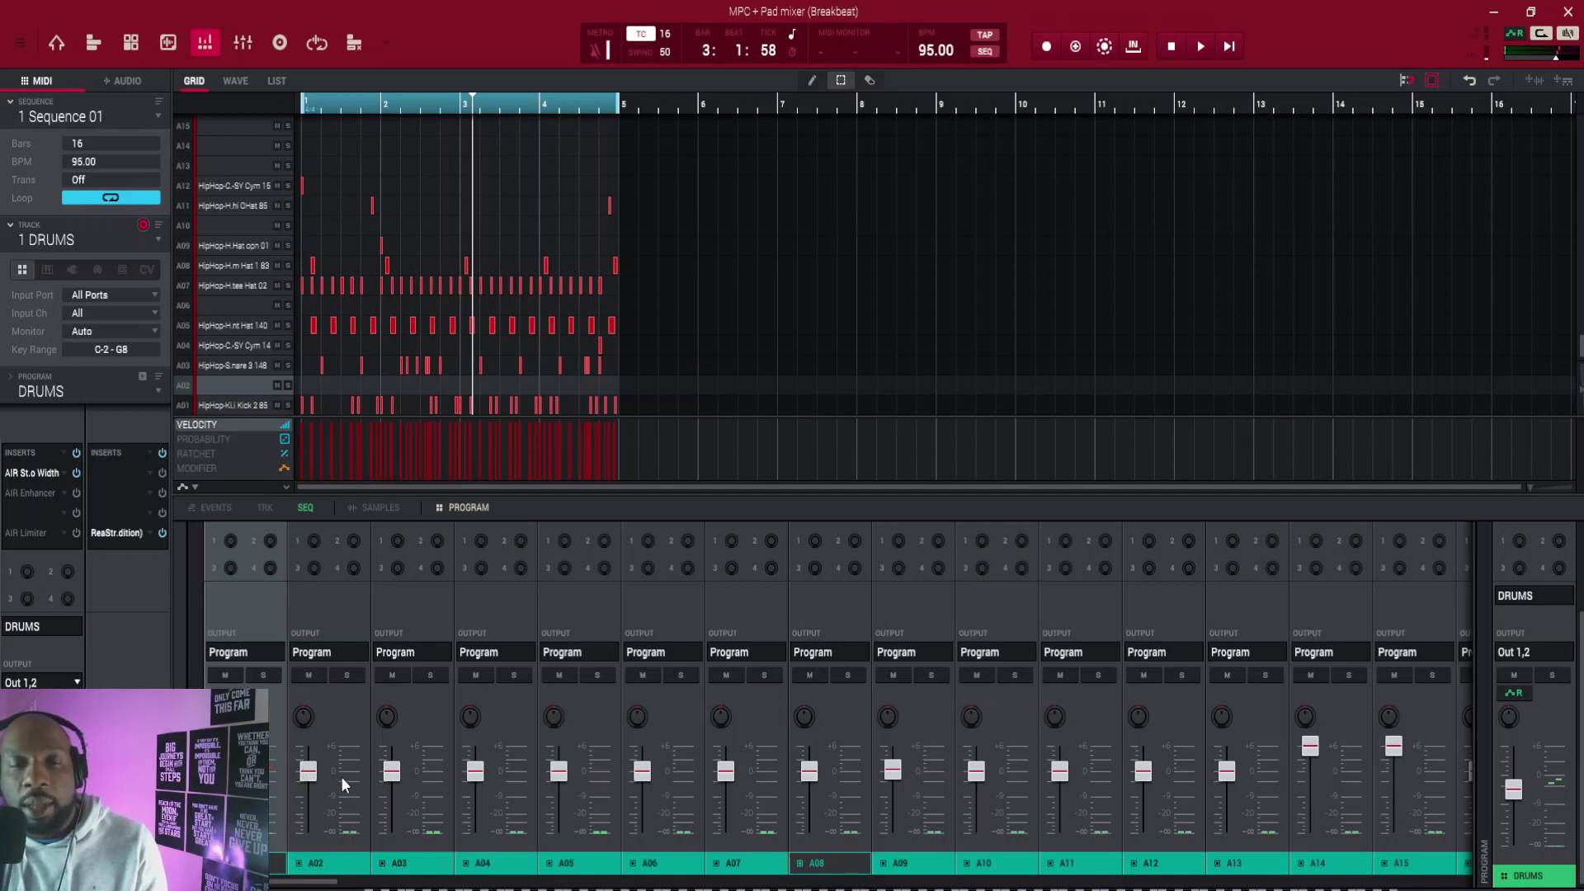
pyautogui.moveTo(402, 788)
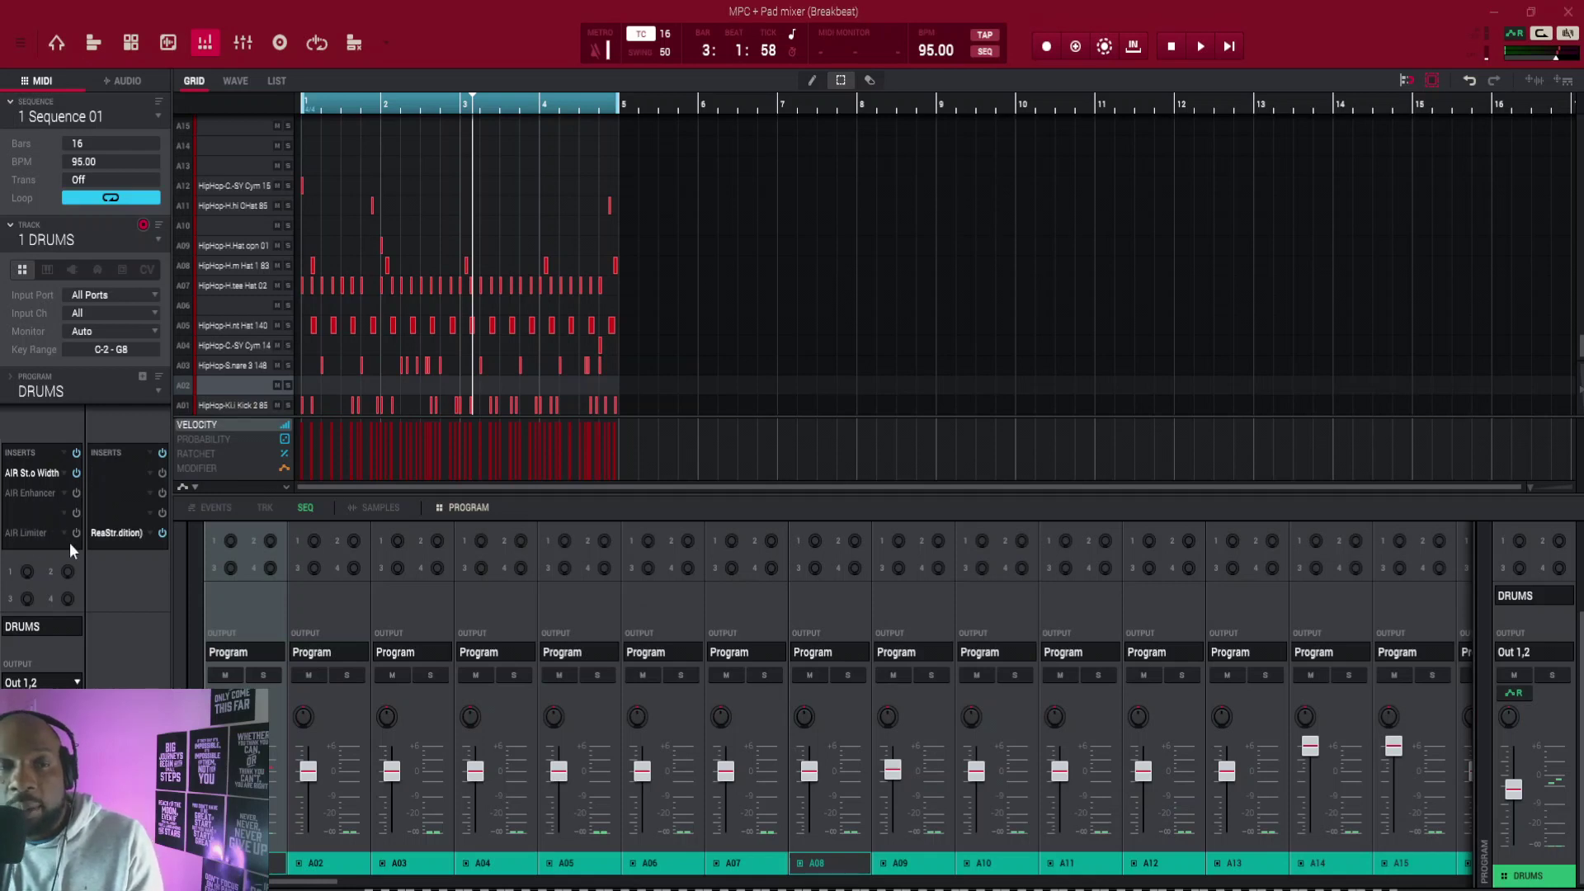
pyautogui.doubleClick(29, 532)
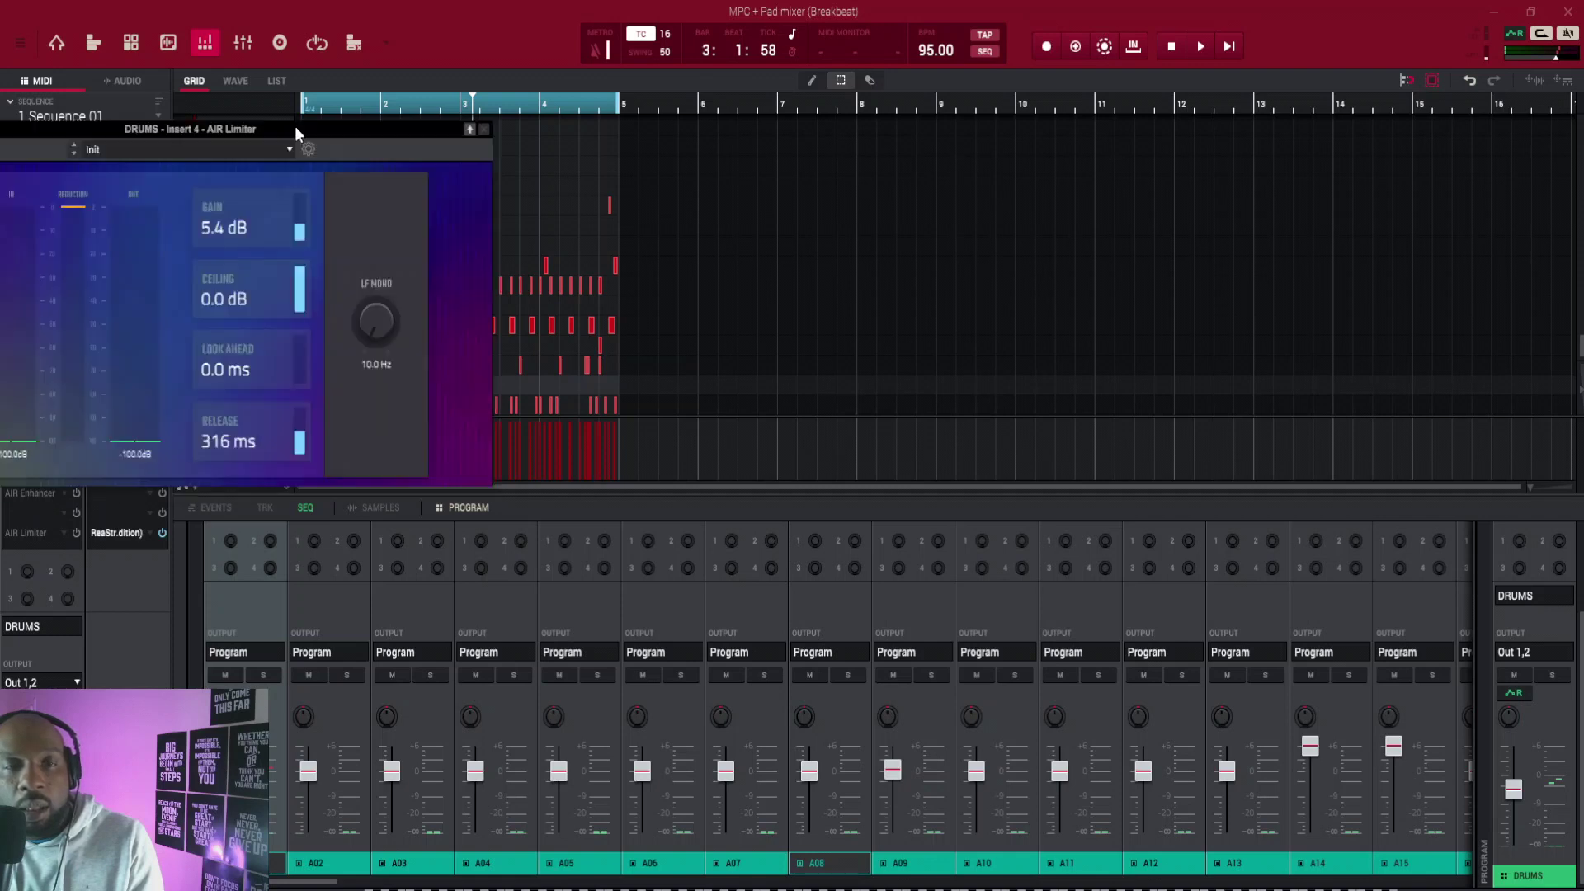
pyautogui.moveTo(294, 125); pyautogui.dragTo(1124, 195)
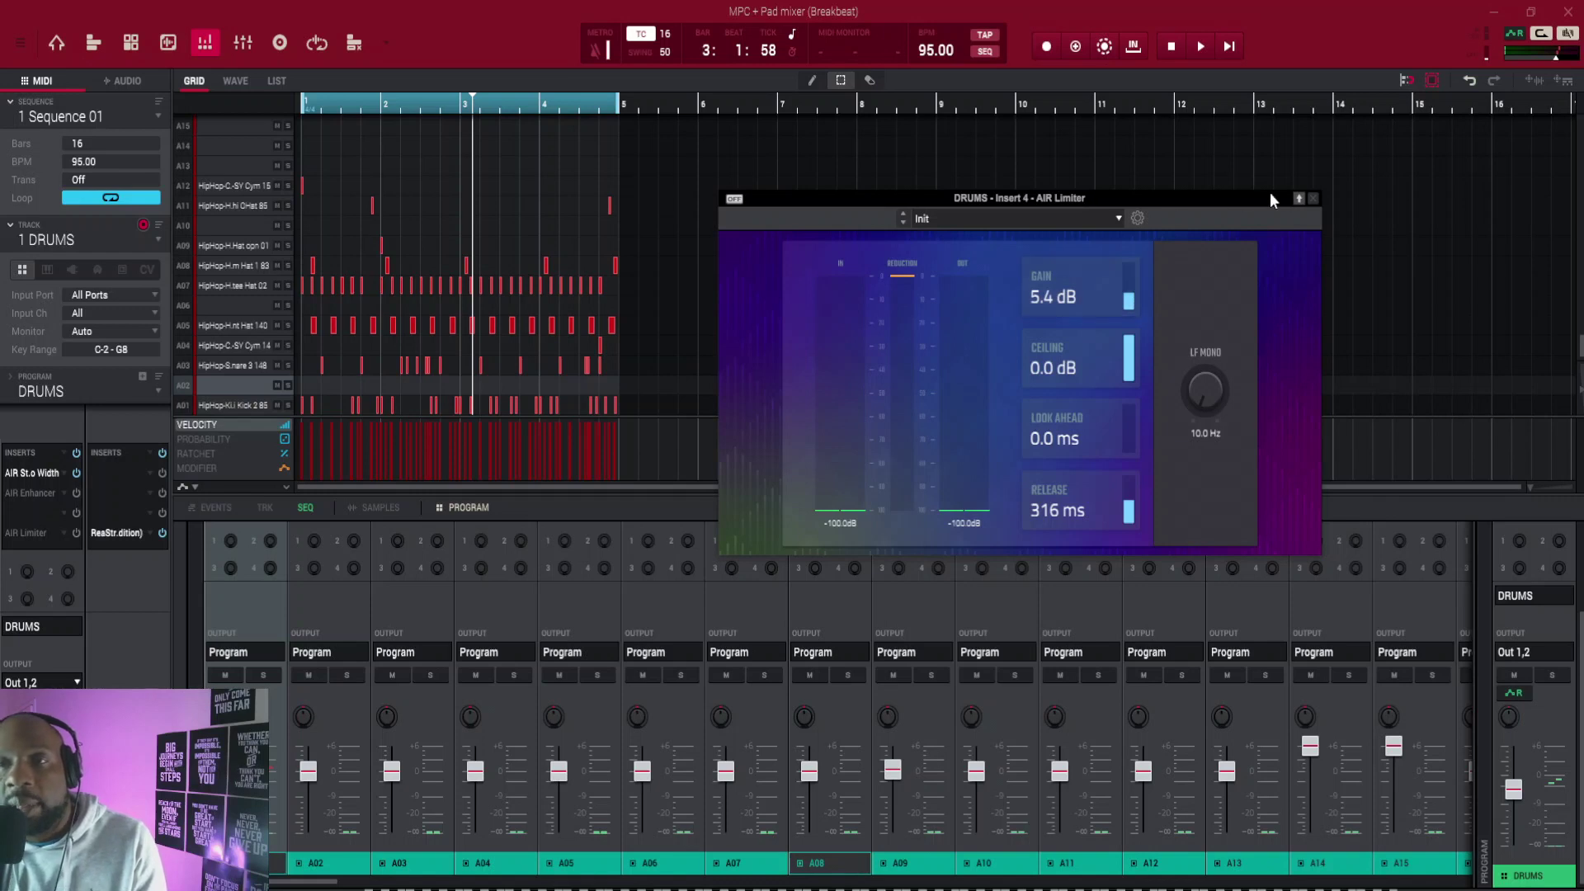
pyautogui.click(1314, 199)
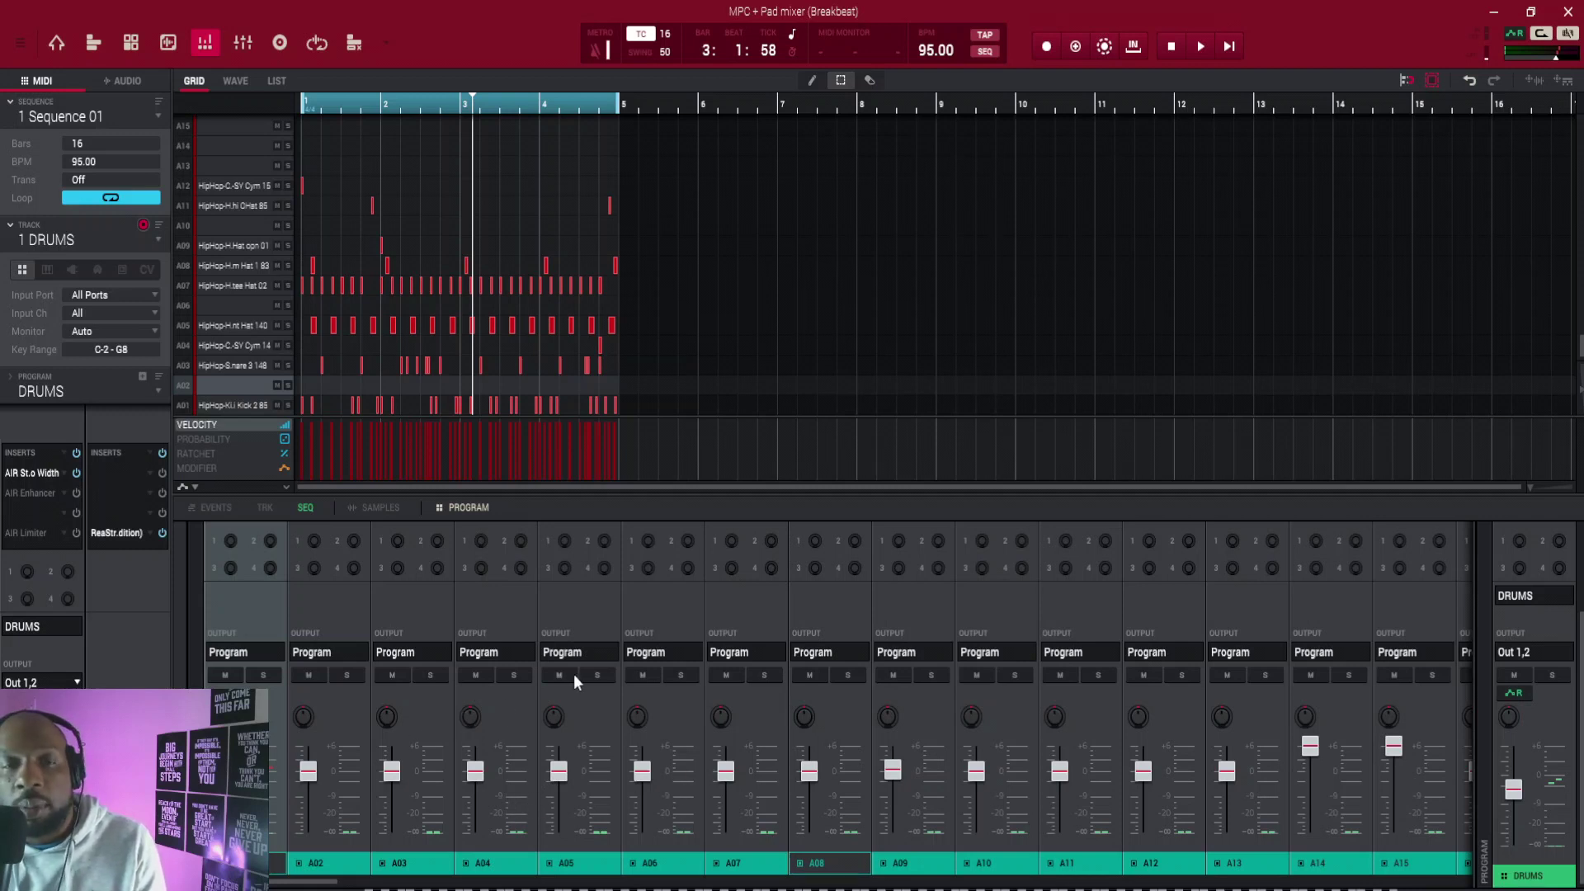
# Step: While the beat plays, lower pads A03, A05 (-12 dB), A08 (-13), A09, A10 (-20), A11 (-20.8) and A07 (-14)
pyautogui.press('space')
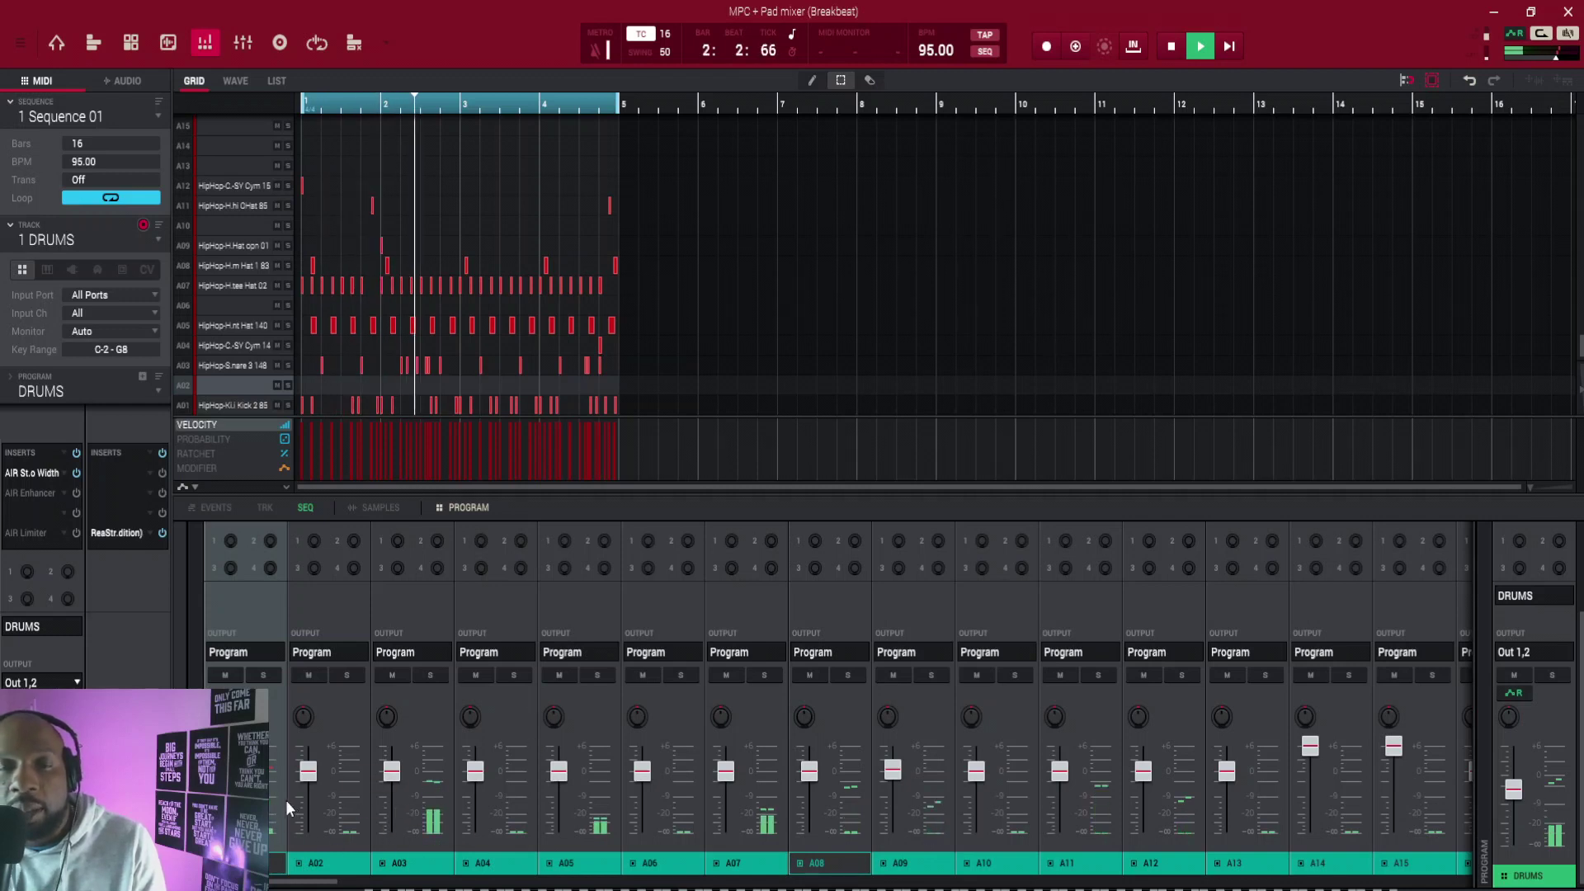
pyautogui.press('space')
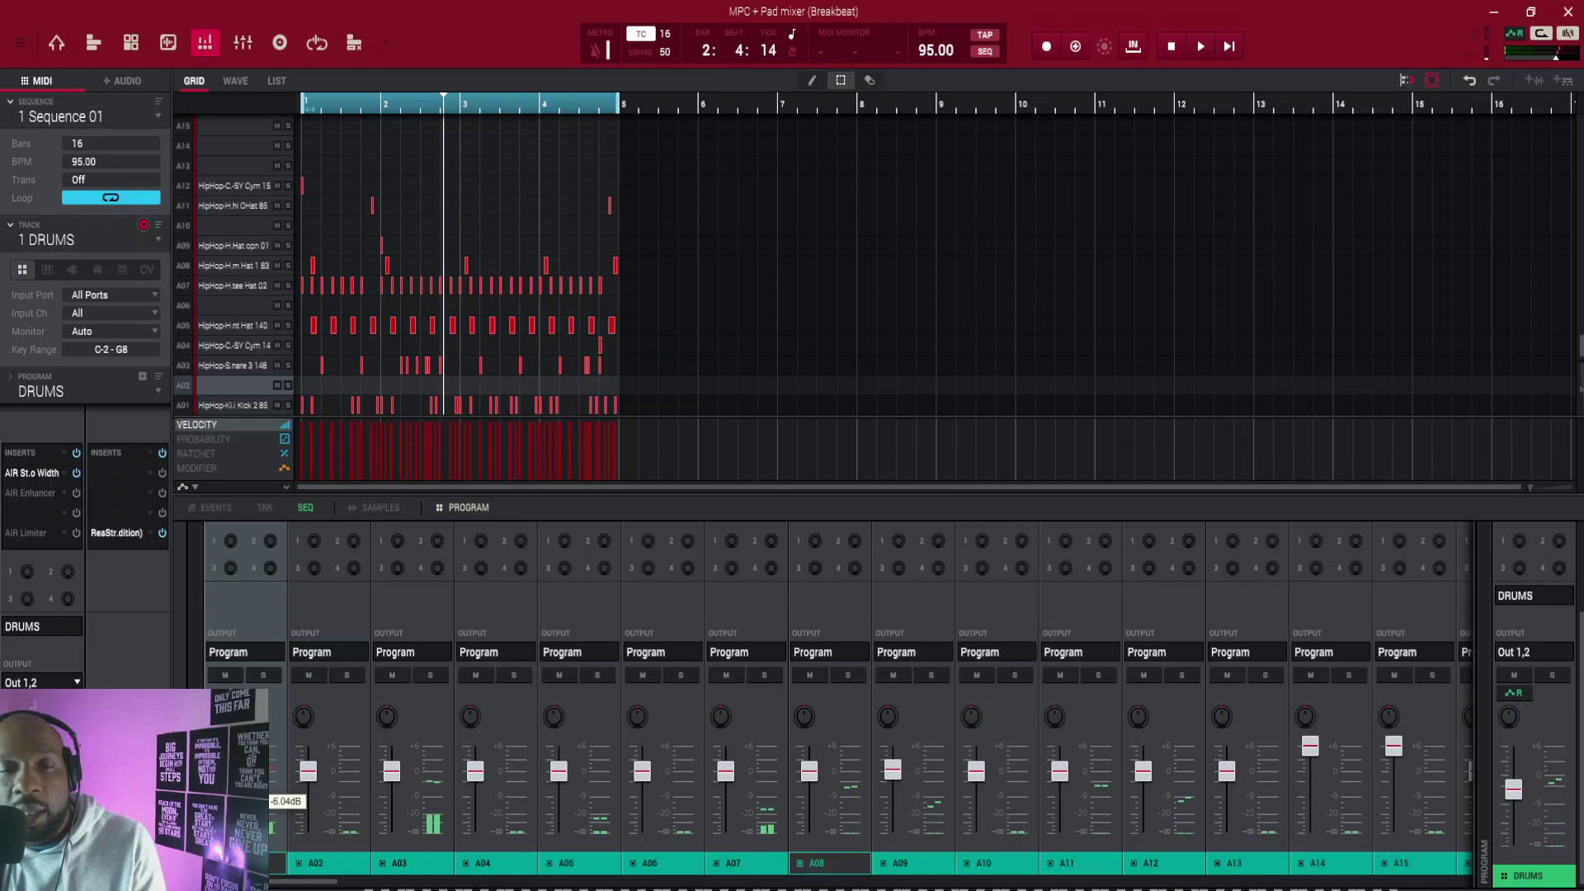
pyautogui.moveTo(393, 776); pyautogui.dragTo(398, 805)
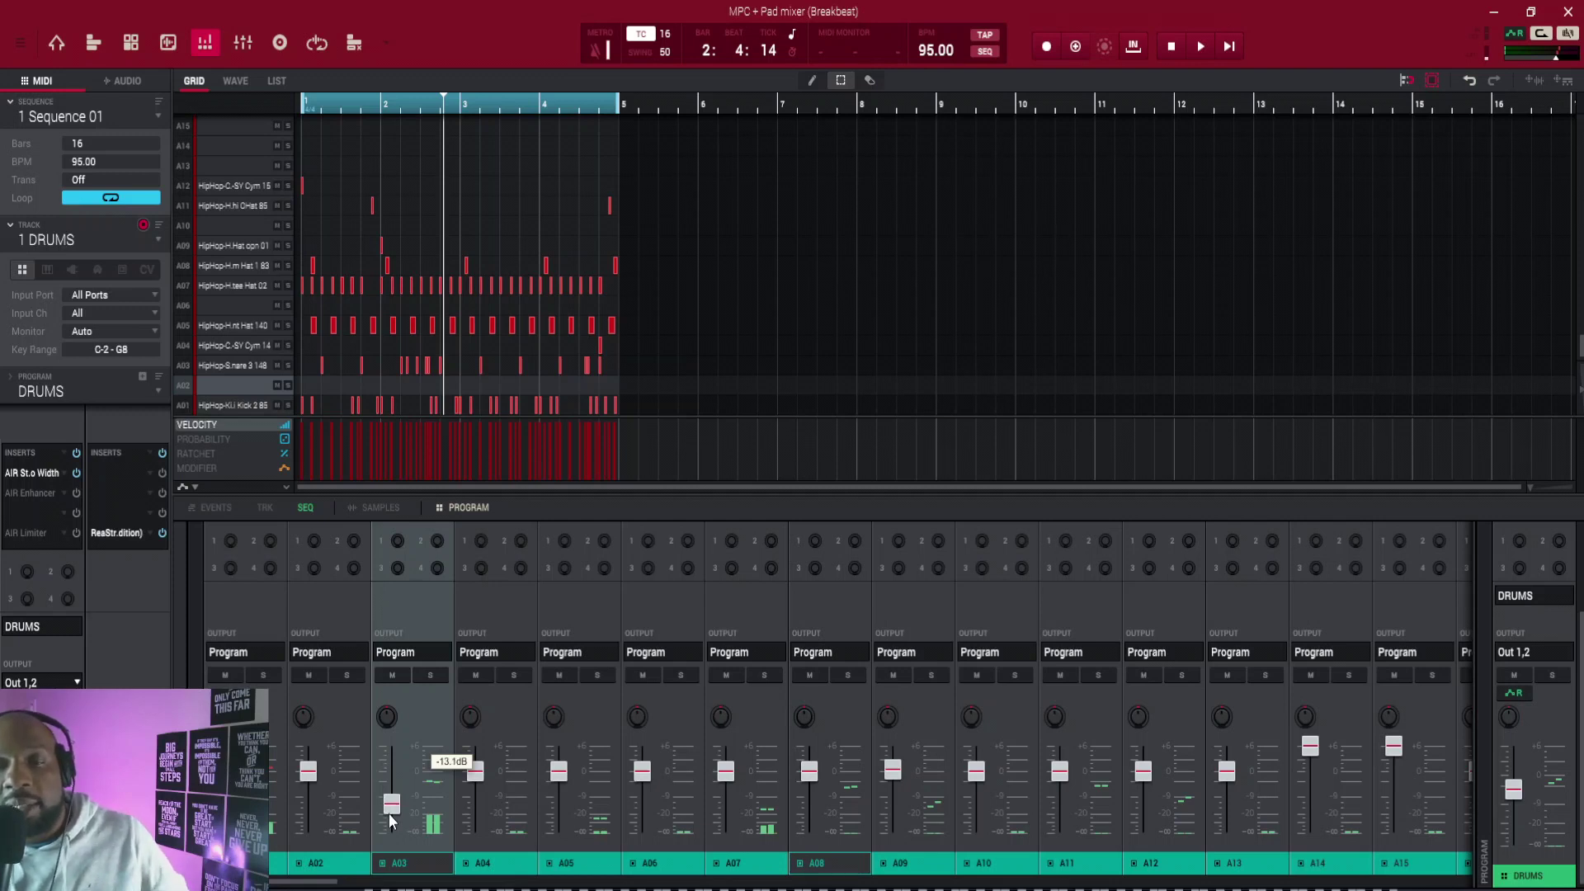
pyautogui.press('space')
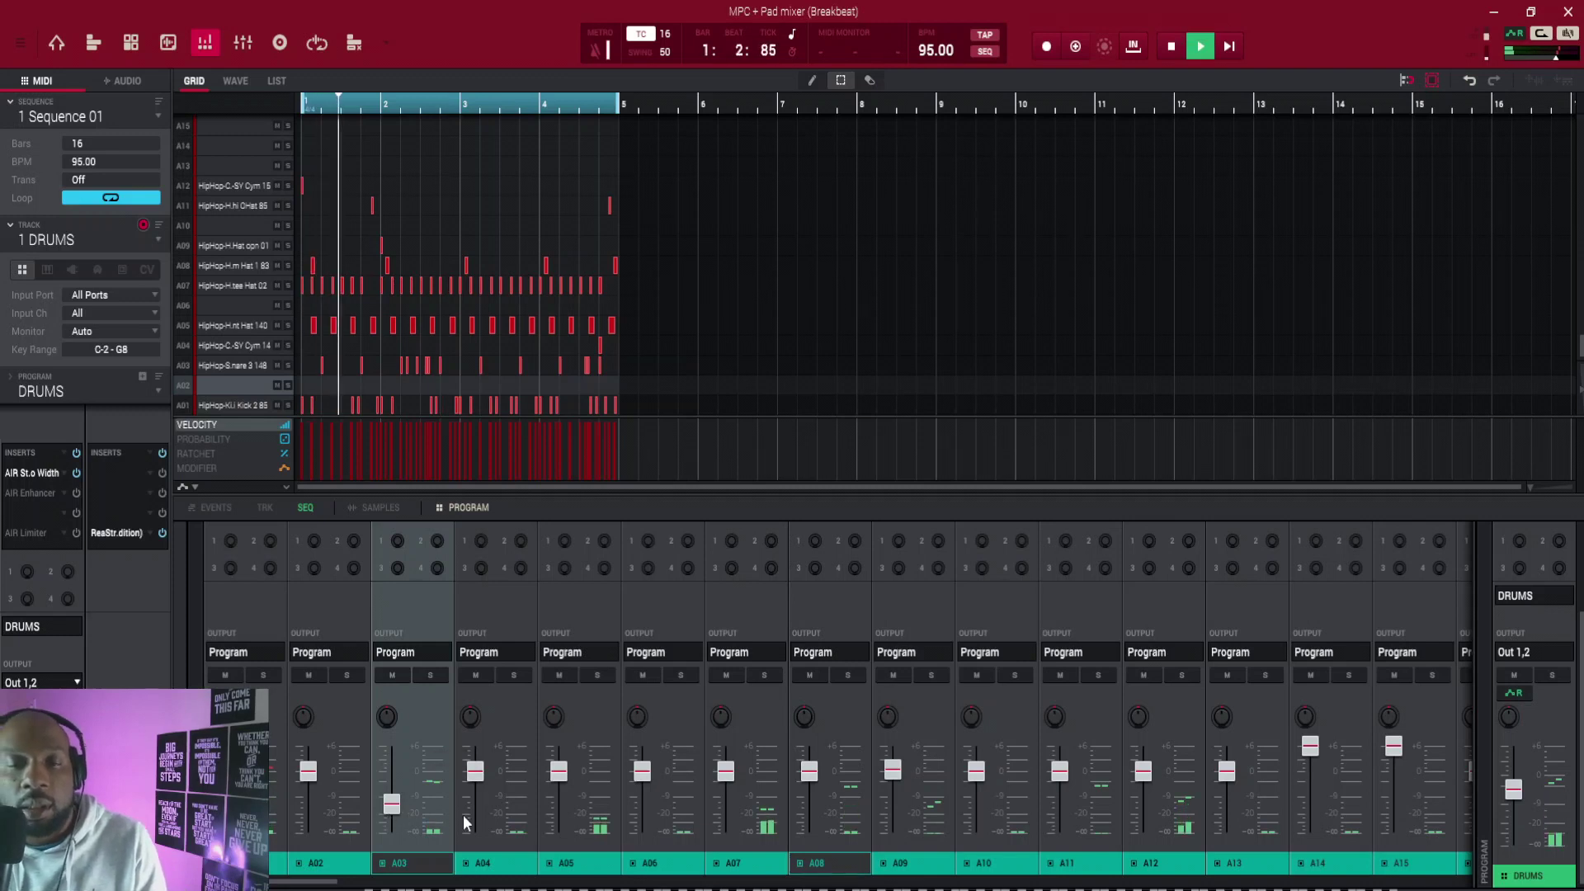
pyautogui.moveTo(560, 773); pyautogui.dragTo(562, 820)
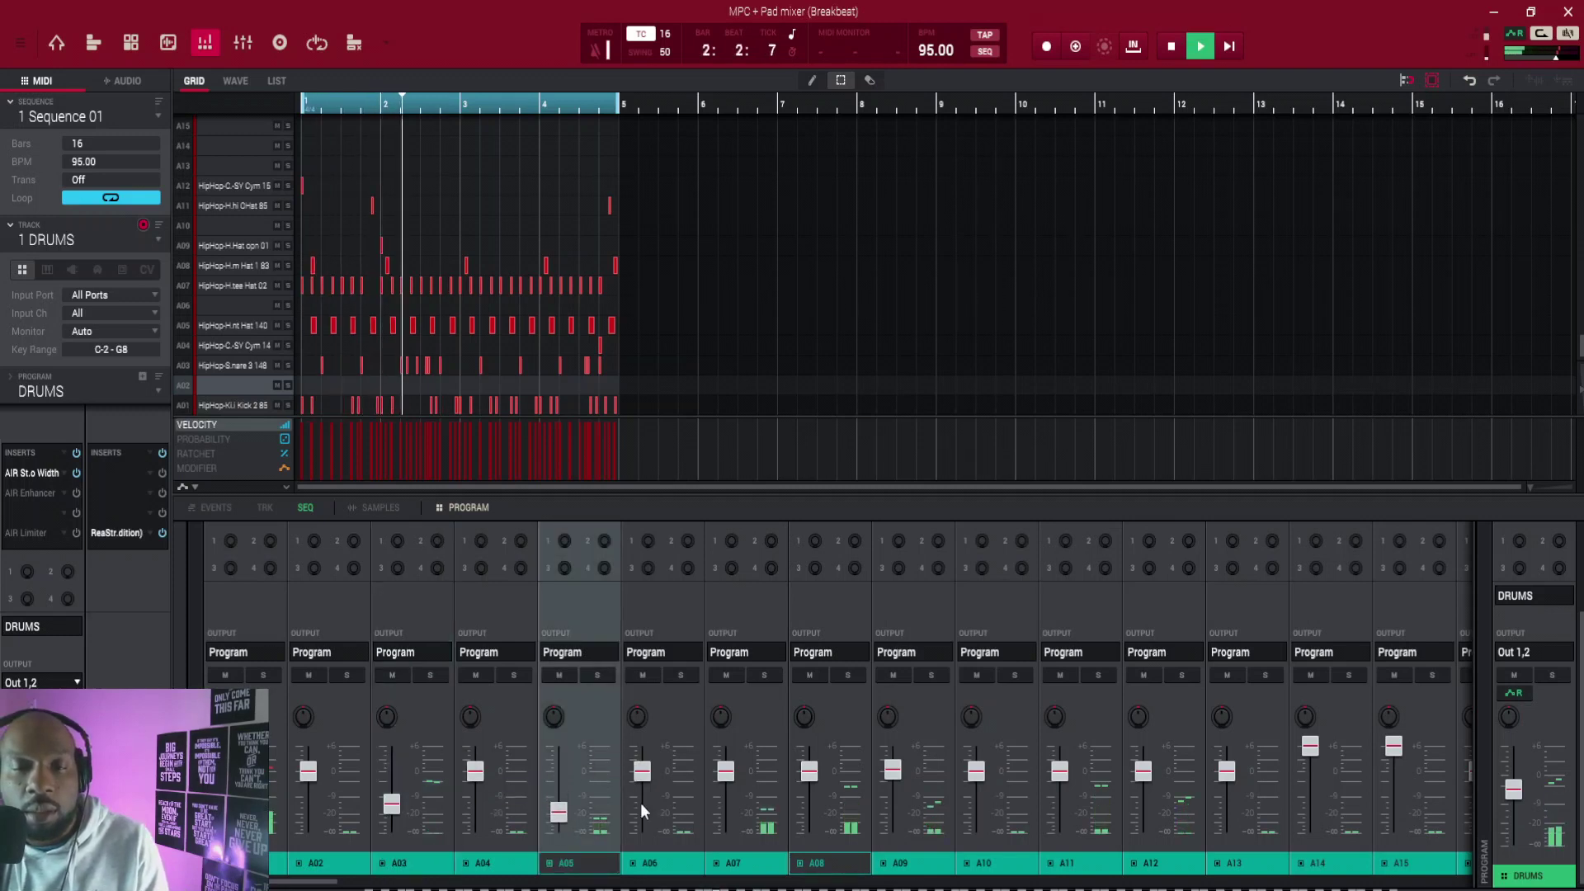
pyautogui.moveTo(809, 770); pyautogui.dragTo(809, 810)
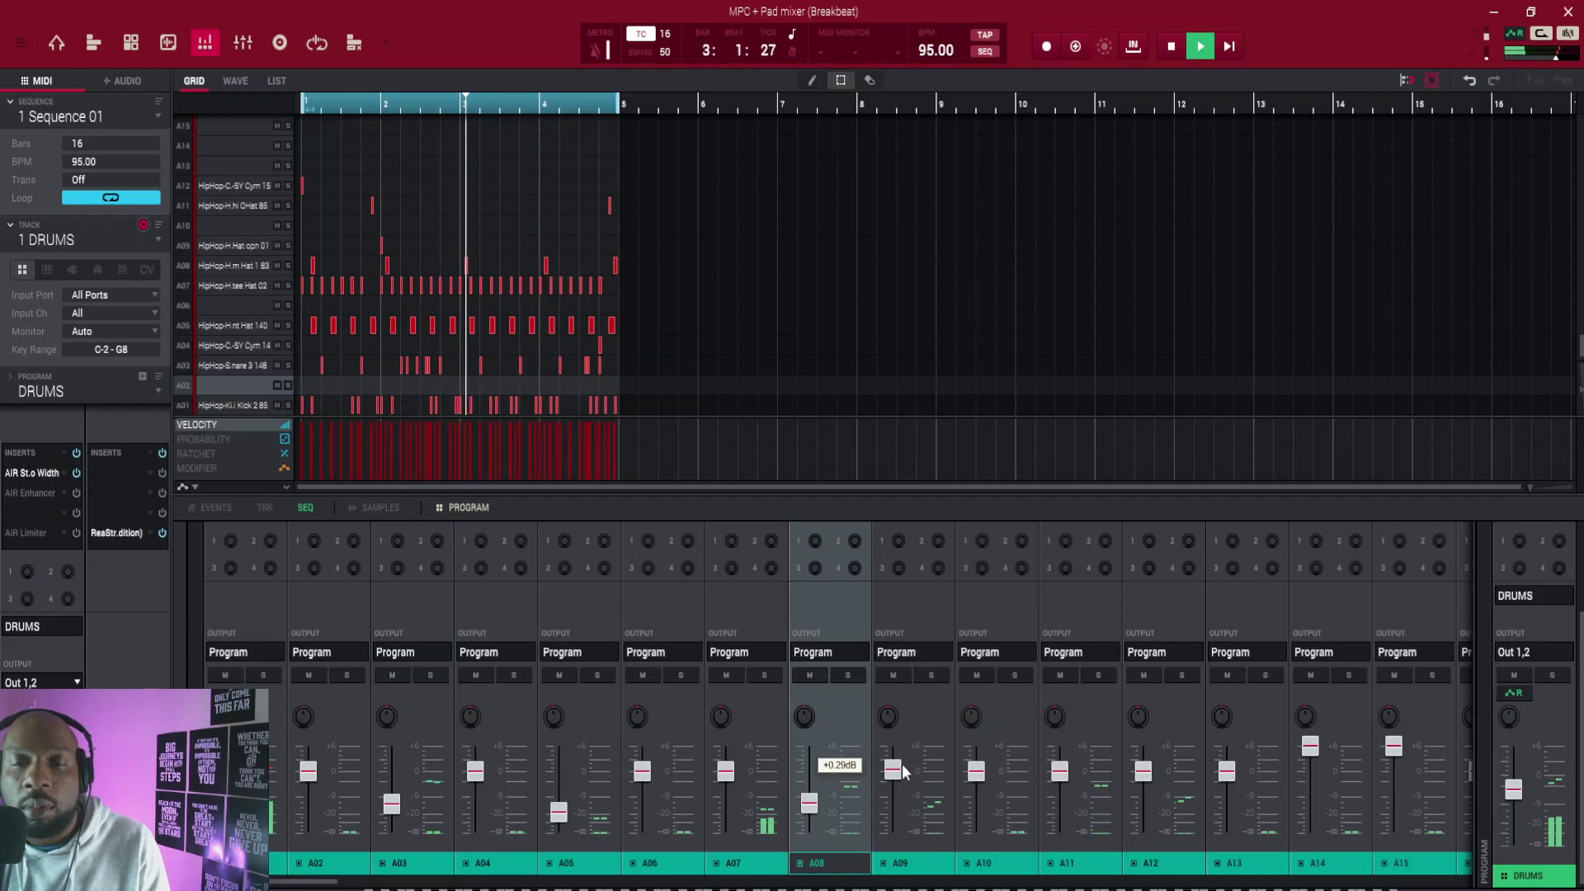
pyautogui.moveTo(895, 770); pyautogui.dragTo(896, 819)
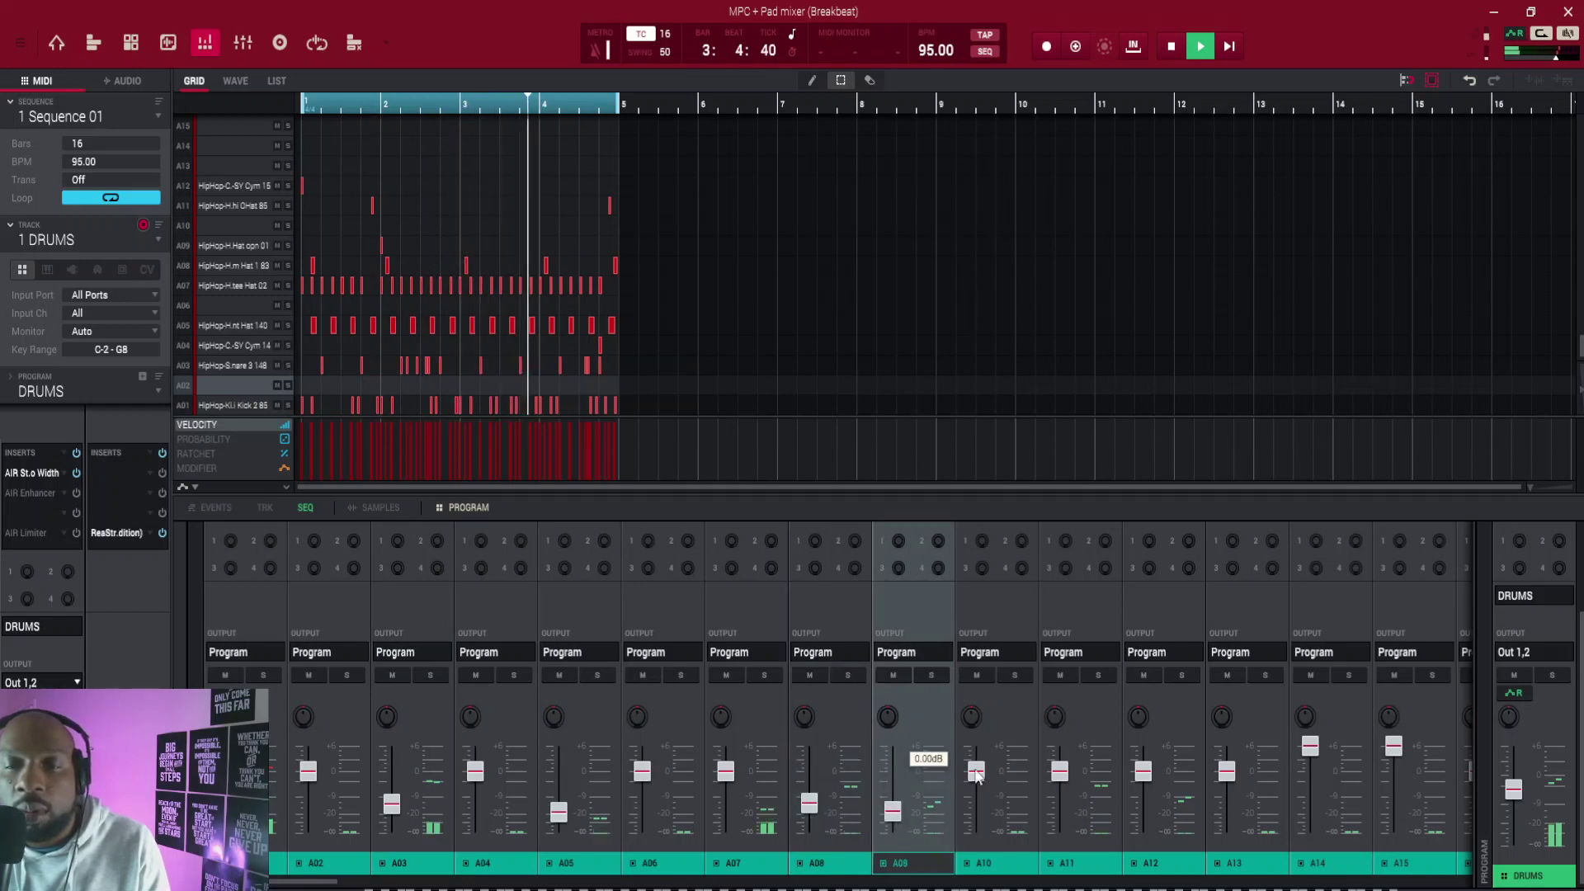
pyautogui.moveTo(976, 771); pyautogui.dragTo(982, 810)
pyautogui.moveTo(1060, 772); pyautogui.dragTo(1062, 825)
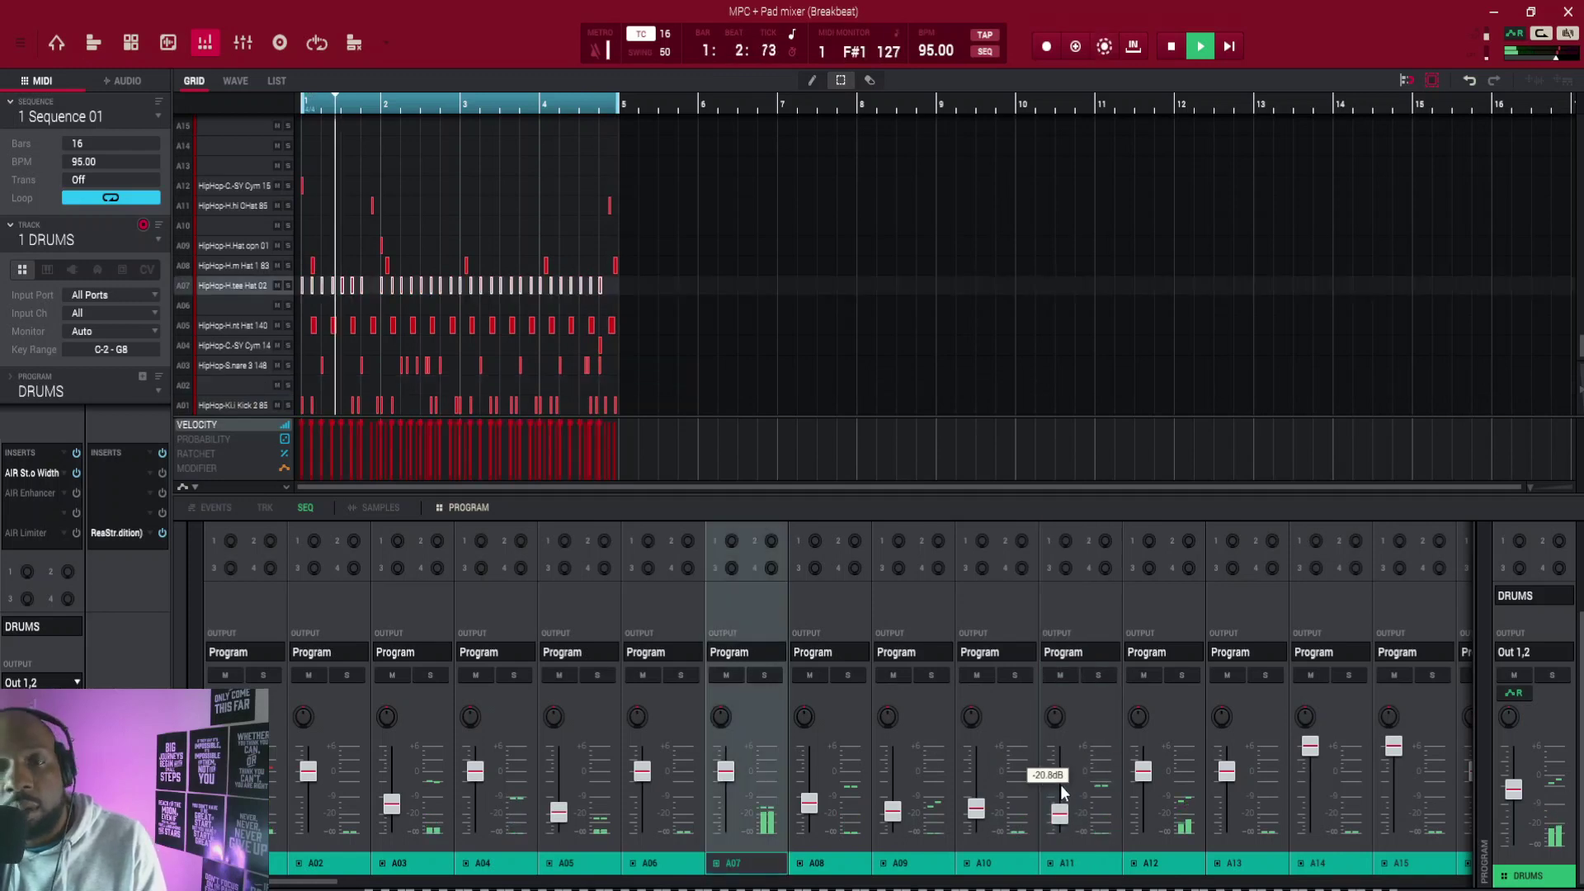
pyautogui.moveTo(726, 772); pyautogui.dragTo(713, 821)
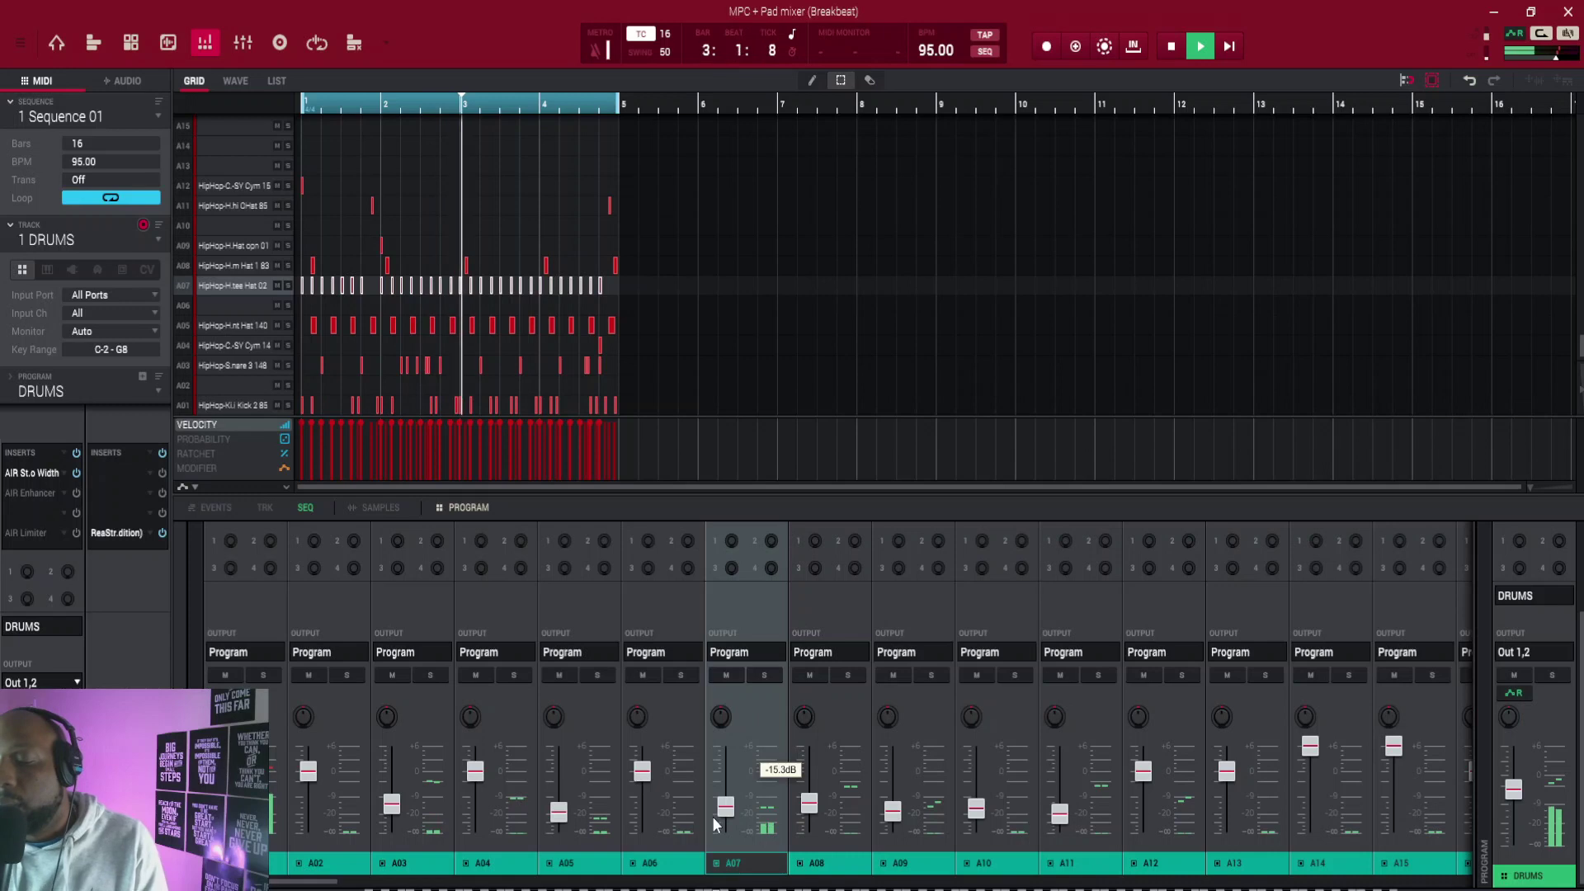
pyautogui.press('space')
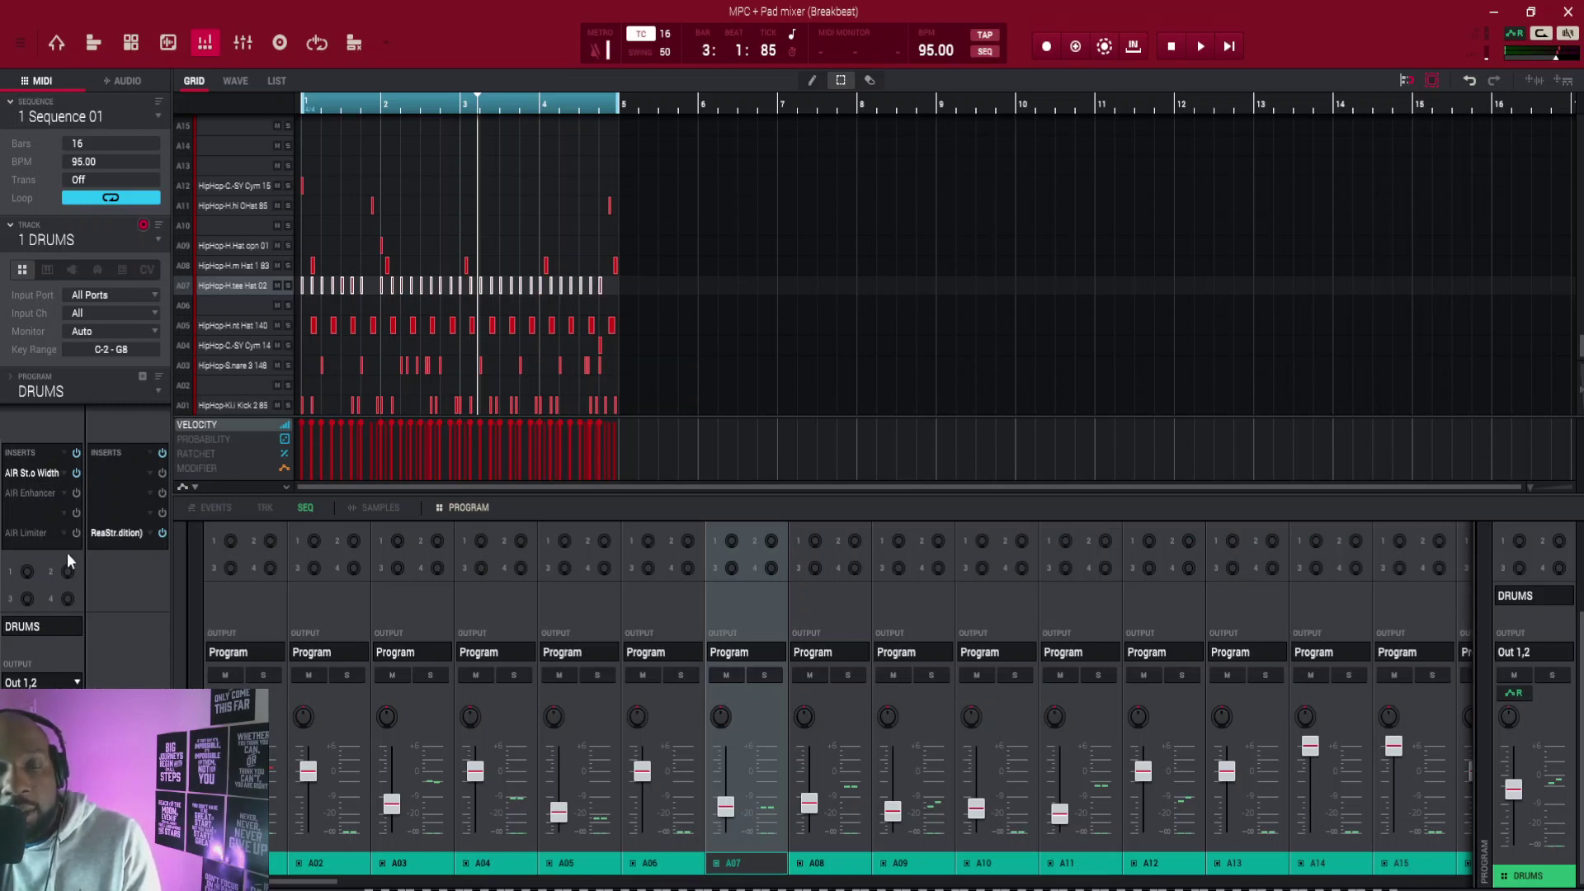
# Step: Enable the AIR Limiter insert, play the beat, and open the AIR Stereo Width settings
pyautogui.click(76, 533)
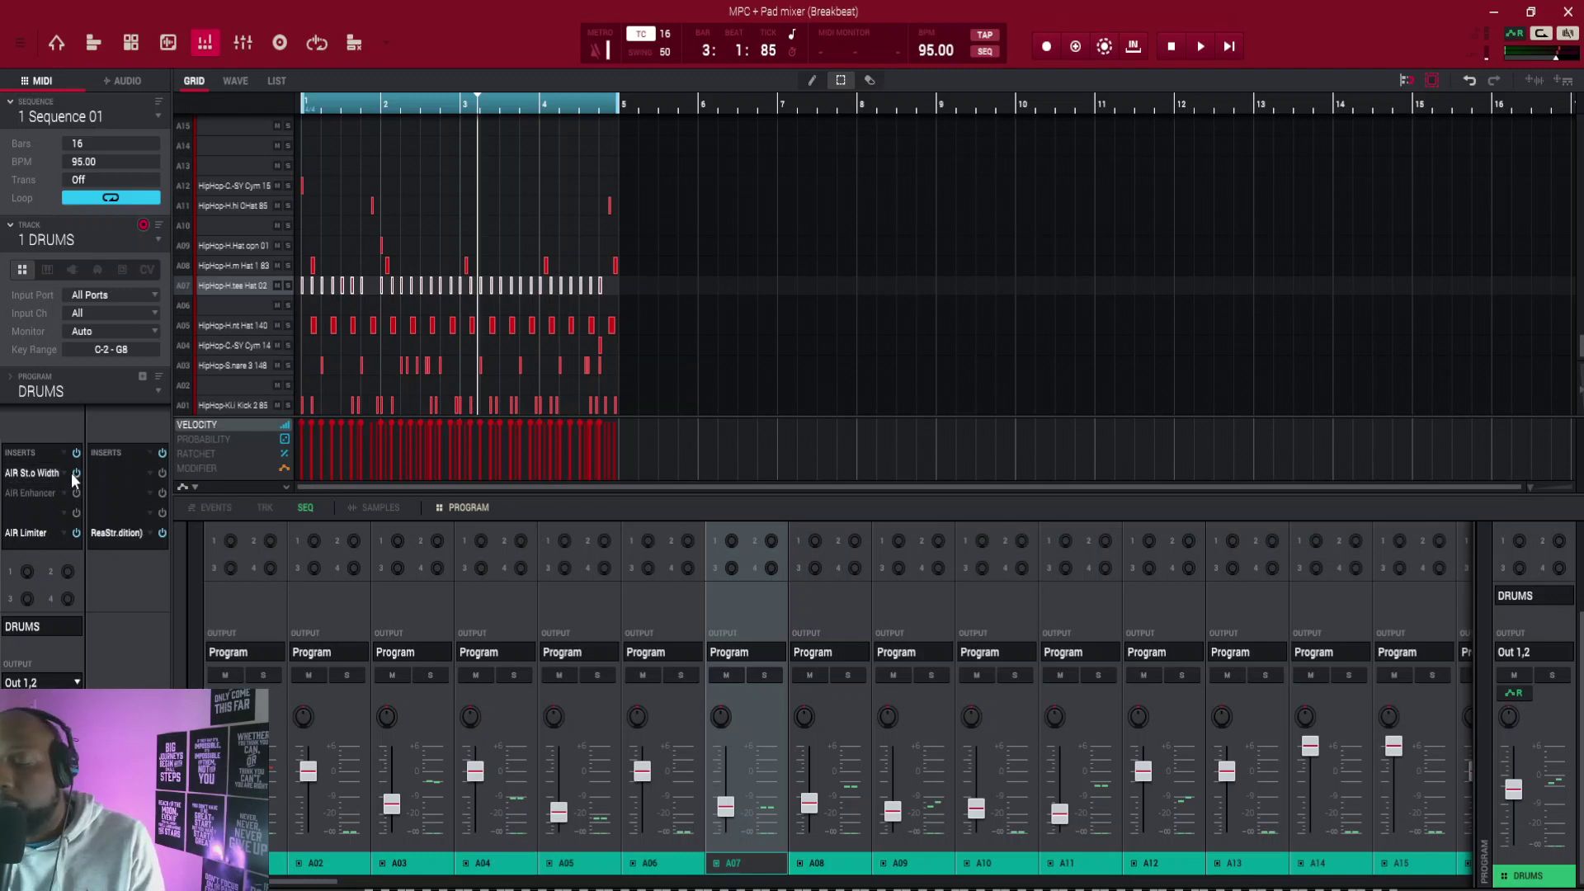
pyautogui.press('space')
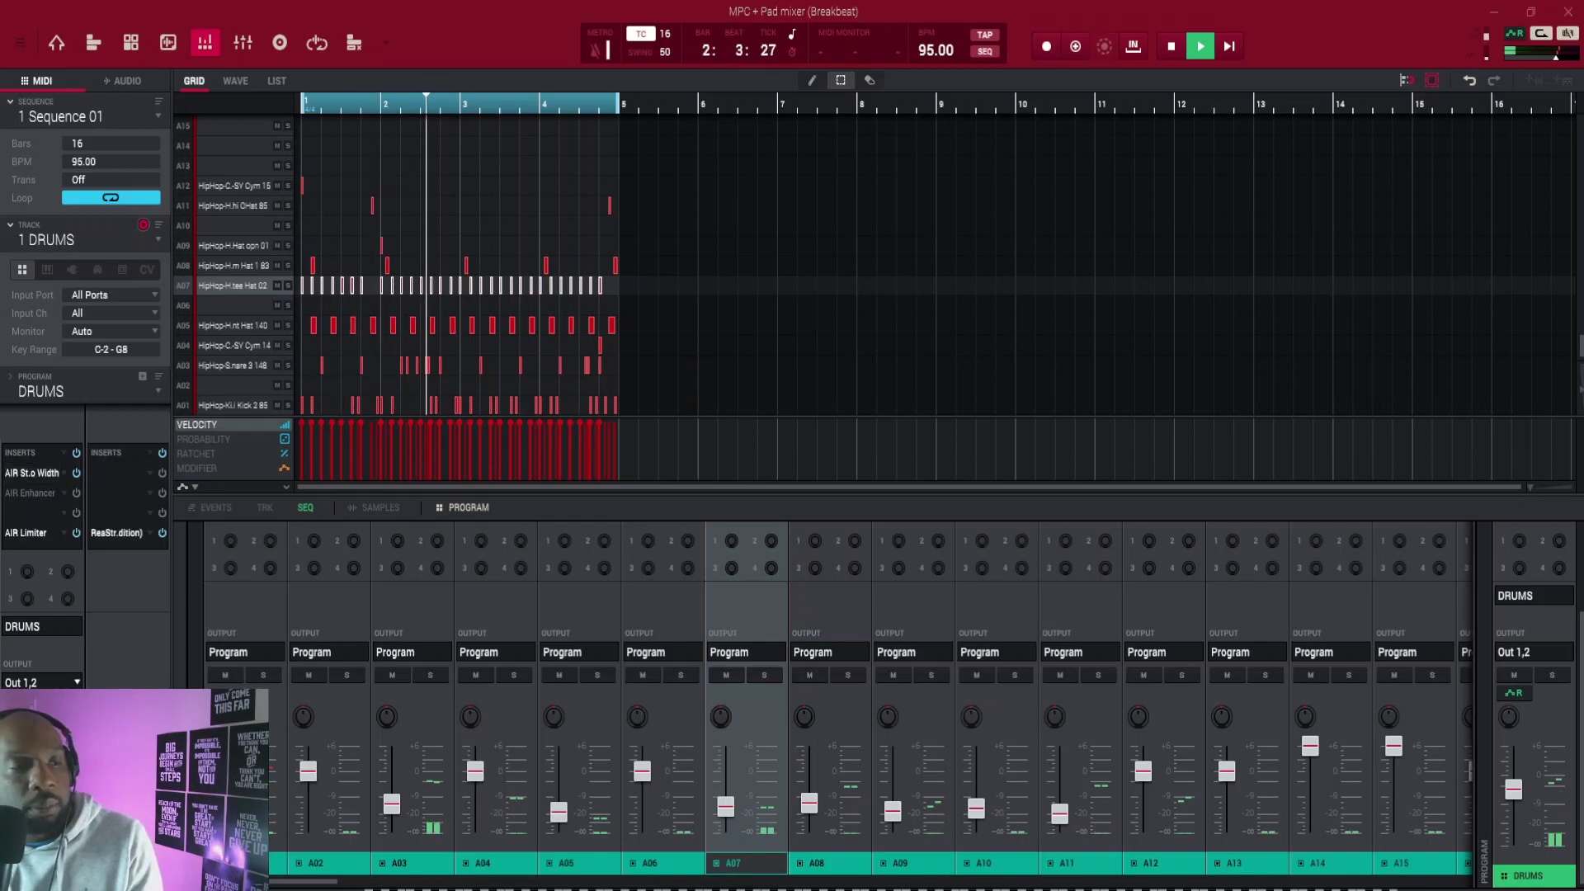
pyautogui.click(32, 473)
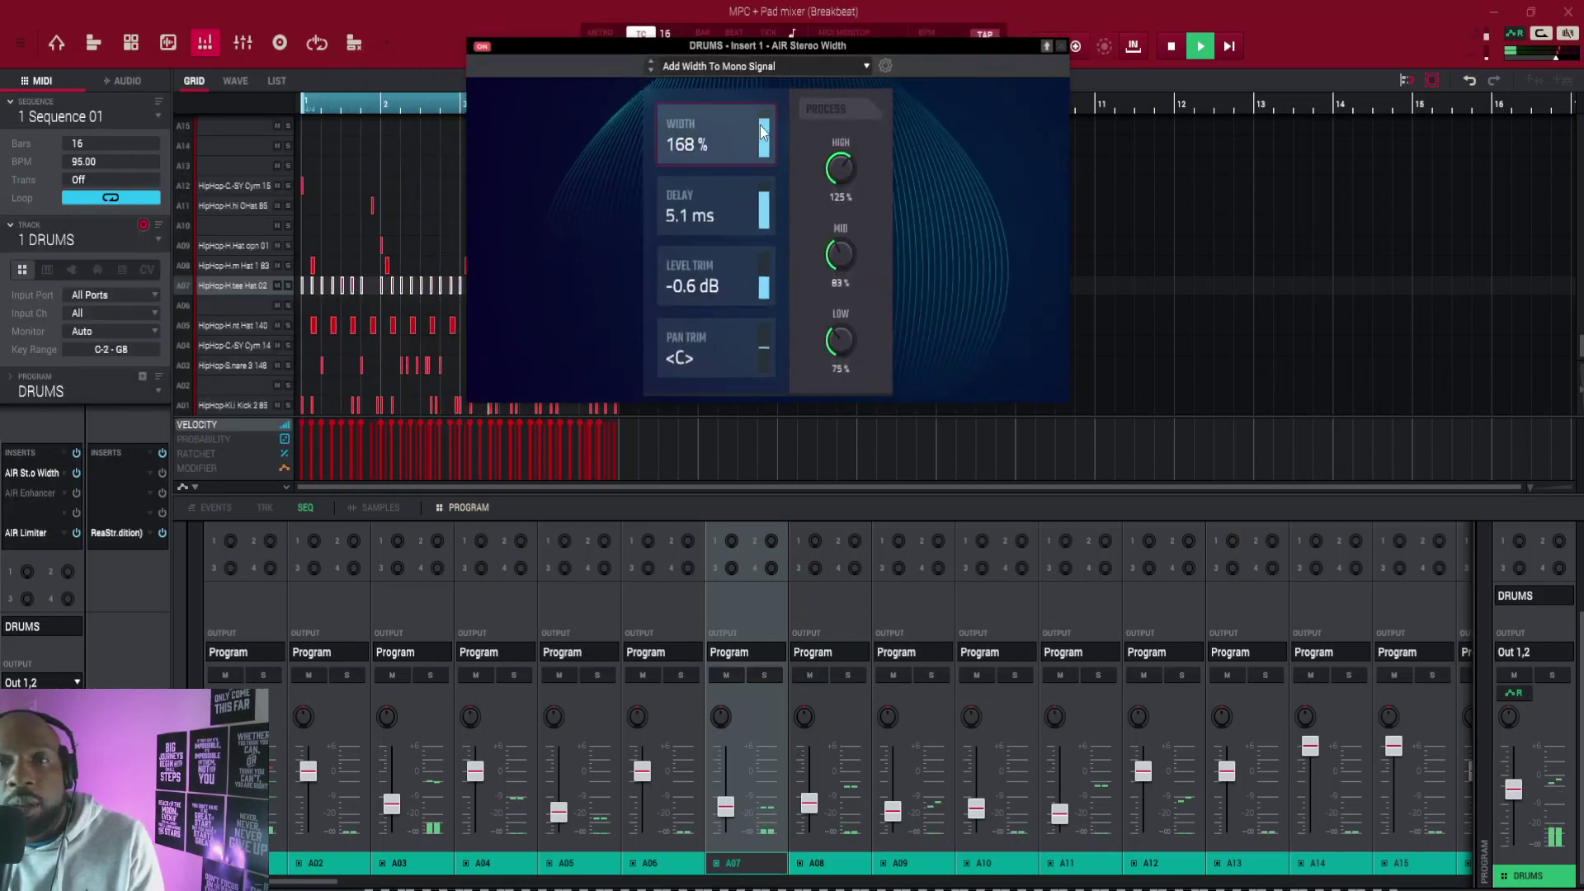
# Step: Narrow the AIR Stereo Width from 168% to 95% and stop playback
pyautogui.moveTo(766, 135); pyautogui.dragTo(762, 160)
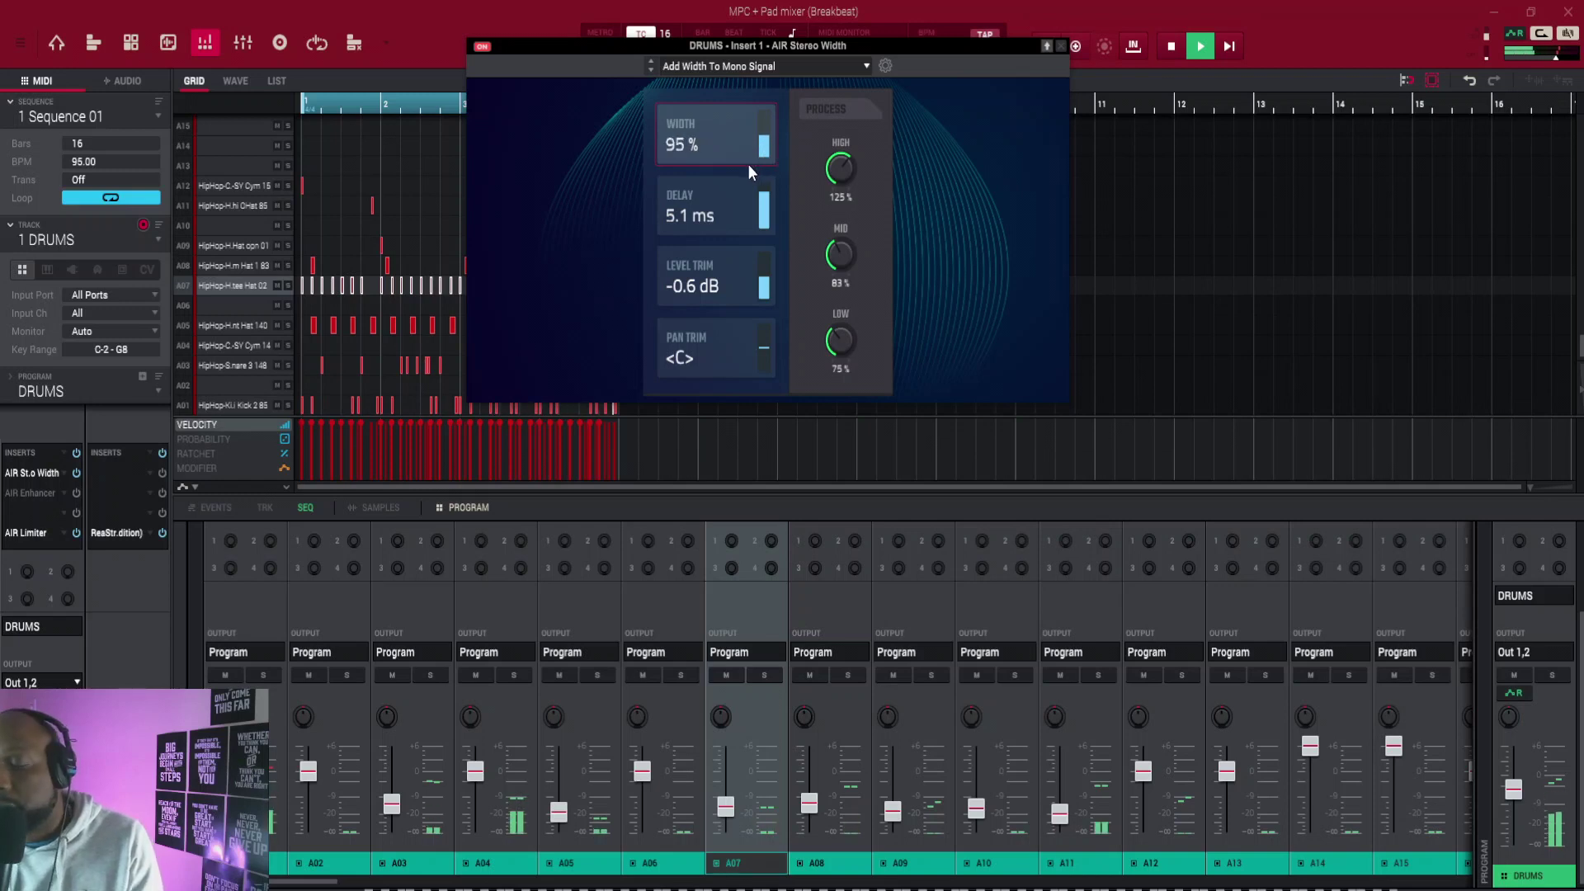
pyautogui.press('space')
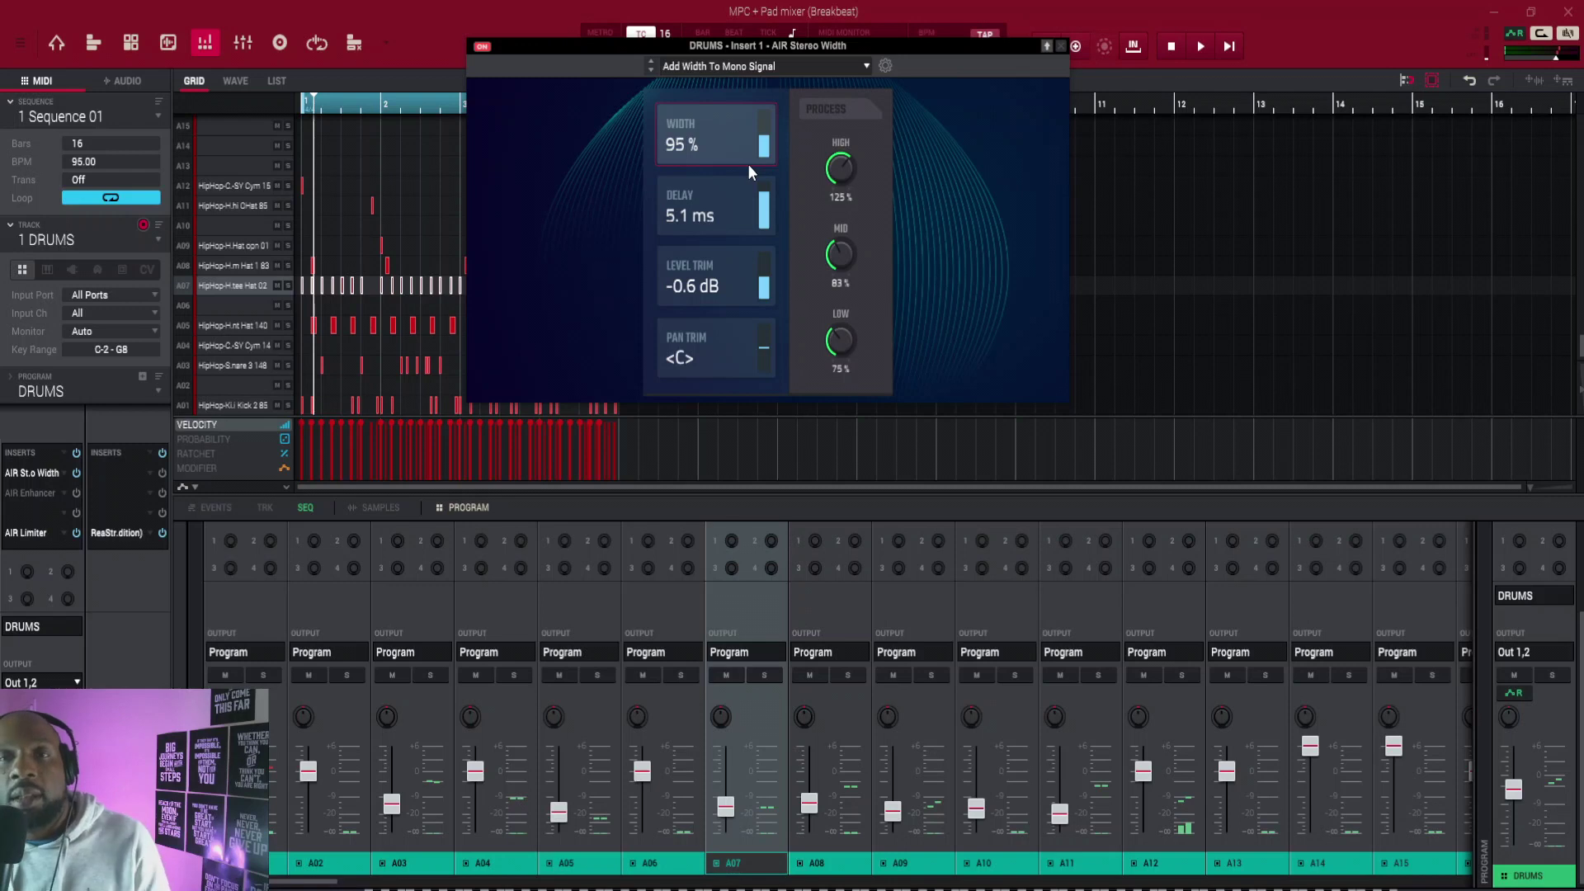
# Step: Close the Stereo Width window and open Program Edit with Edit Zones set to ALL
pyautogui.click(1063, 46)
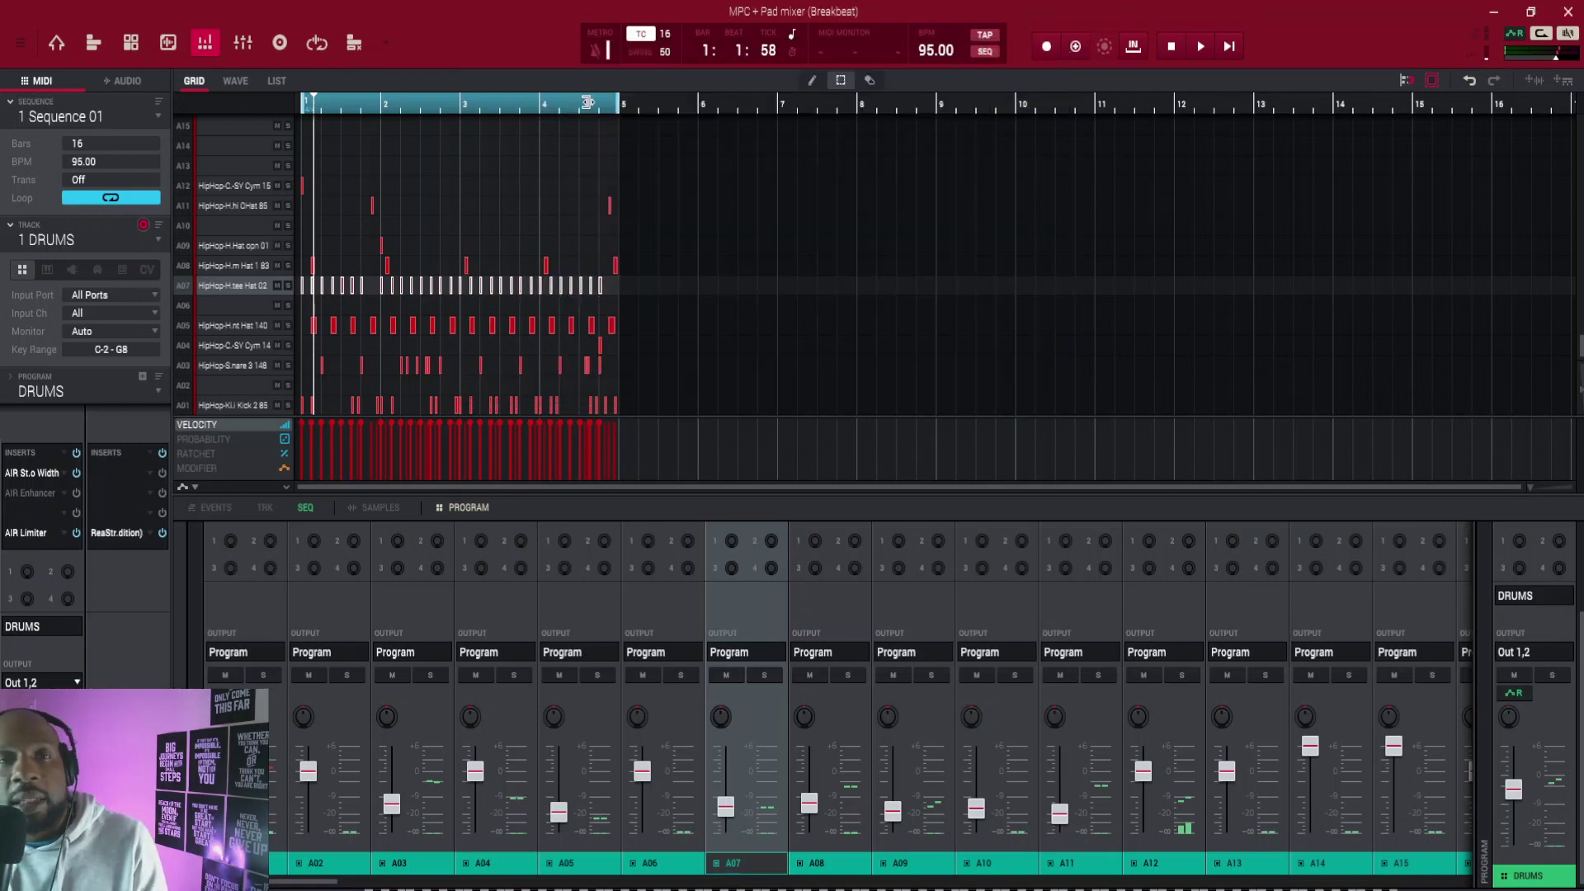
pyautogui.click(132, 43)
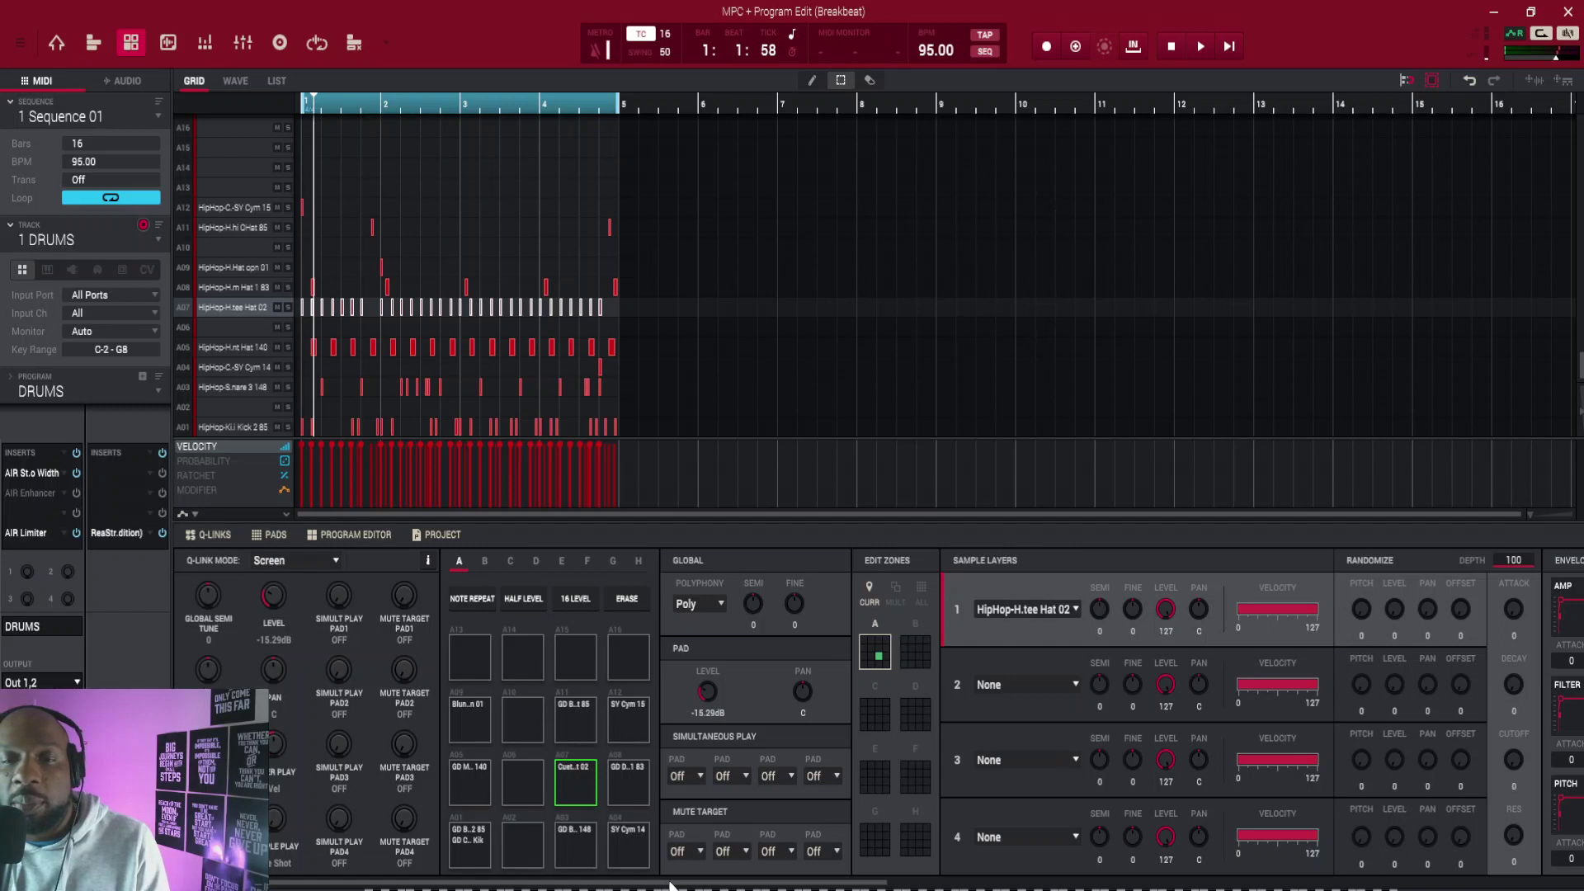
pyautogui.moveTo(661, 869); pyautogui.dragTo(842, 865)
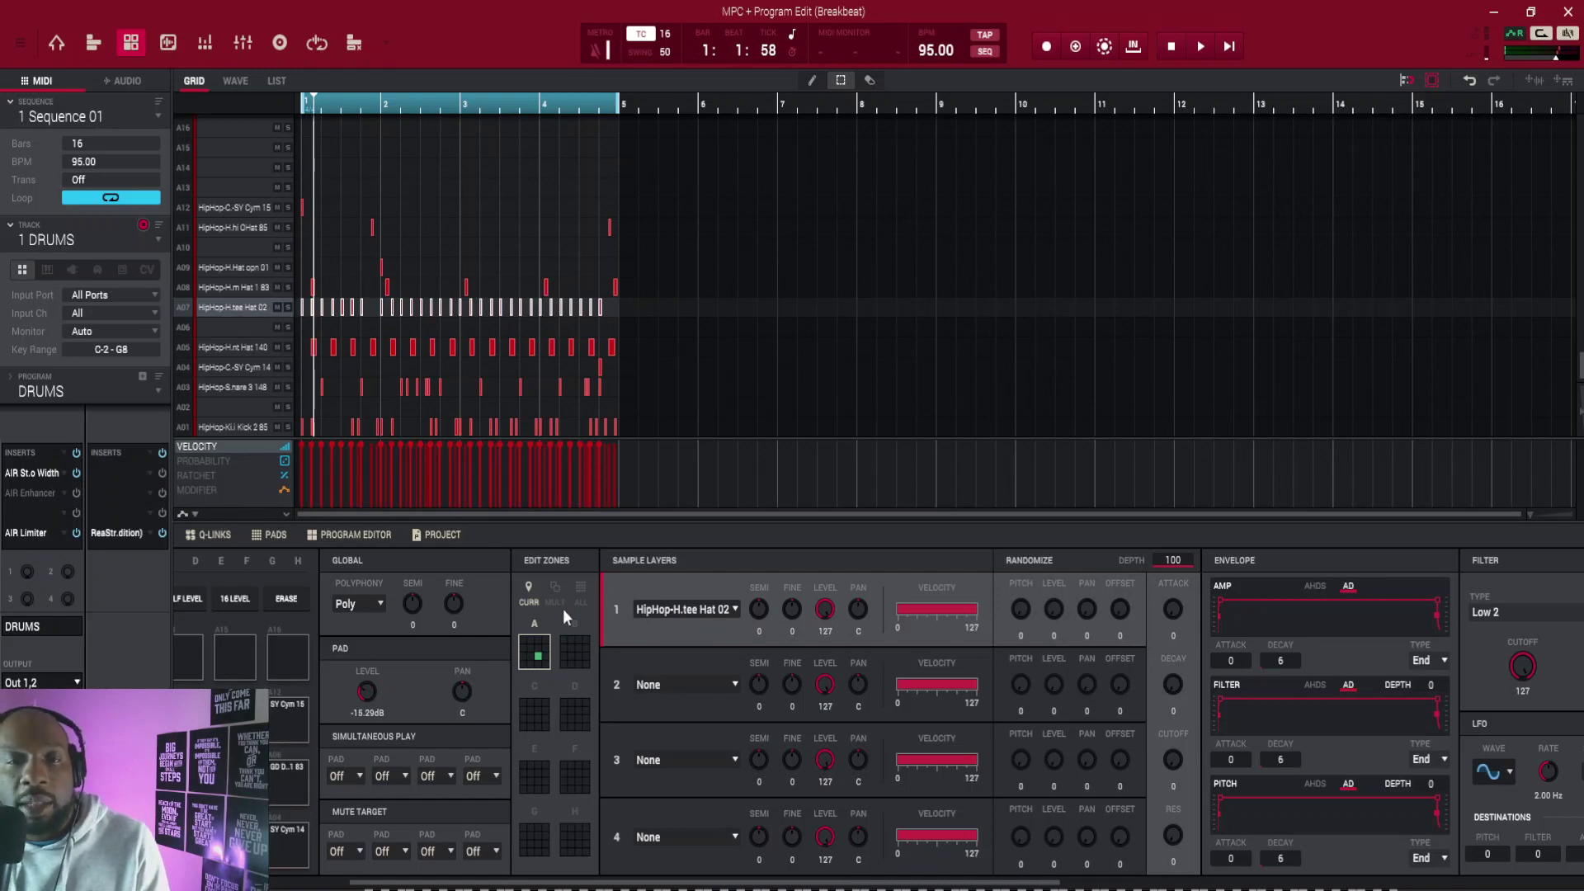
pyautogui.click(582, 596)
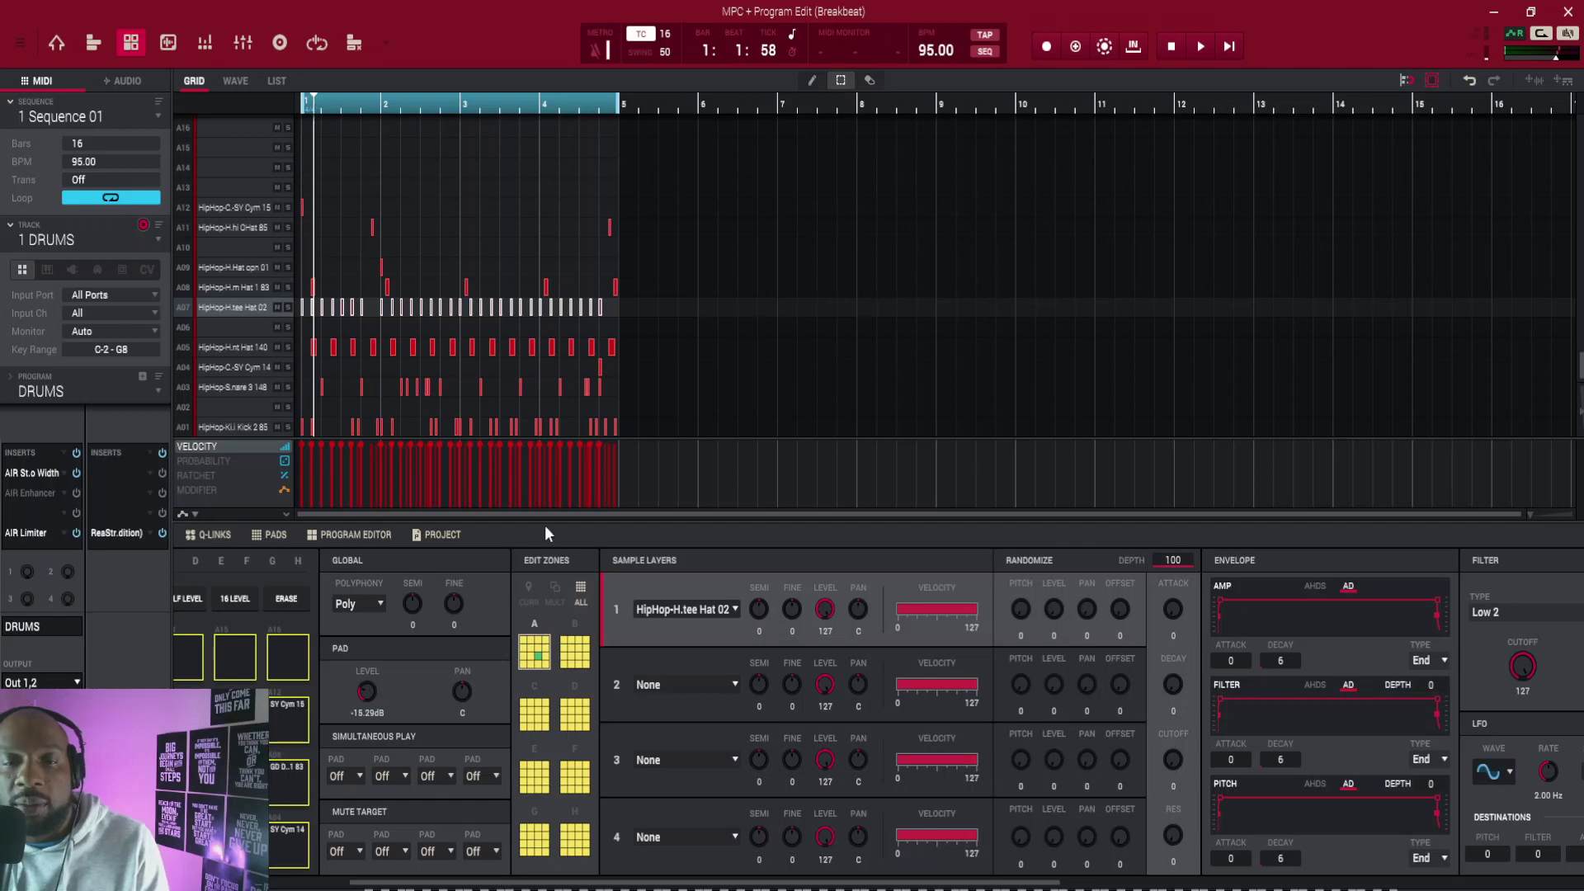
# Step: Set Edit Zones to CURR, randomize the A07 hi-hat's pan to 100, and solo it while playing
pyautogui.click(527, 594)
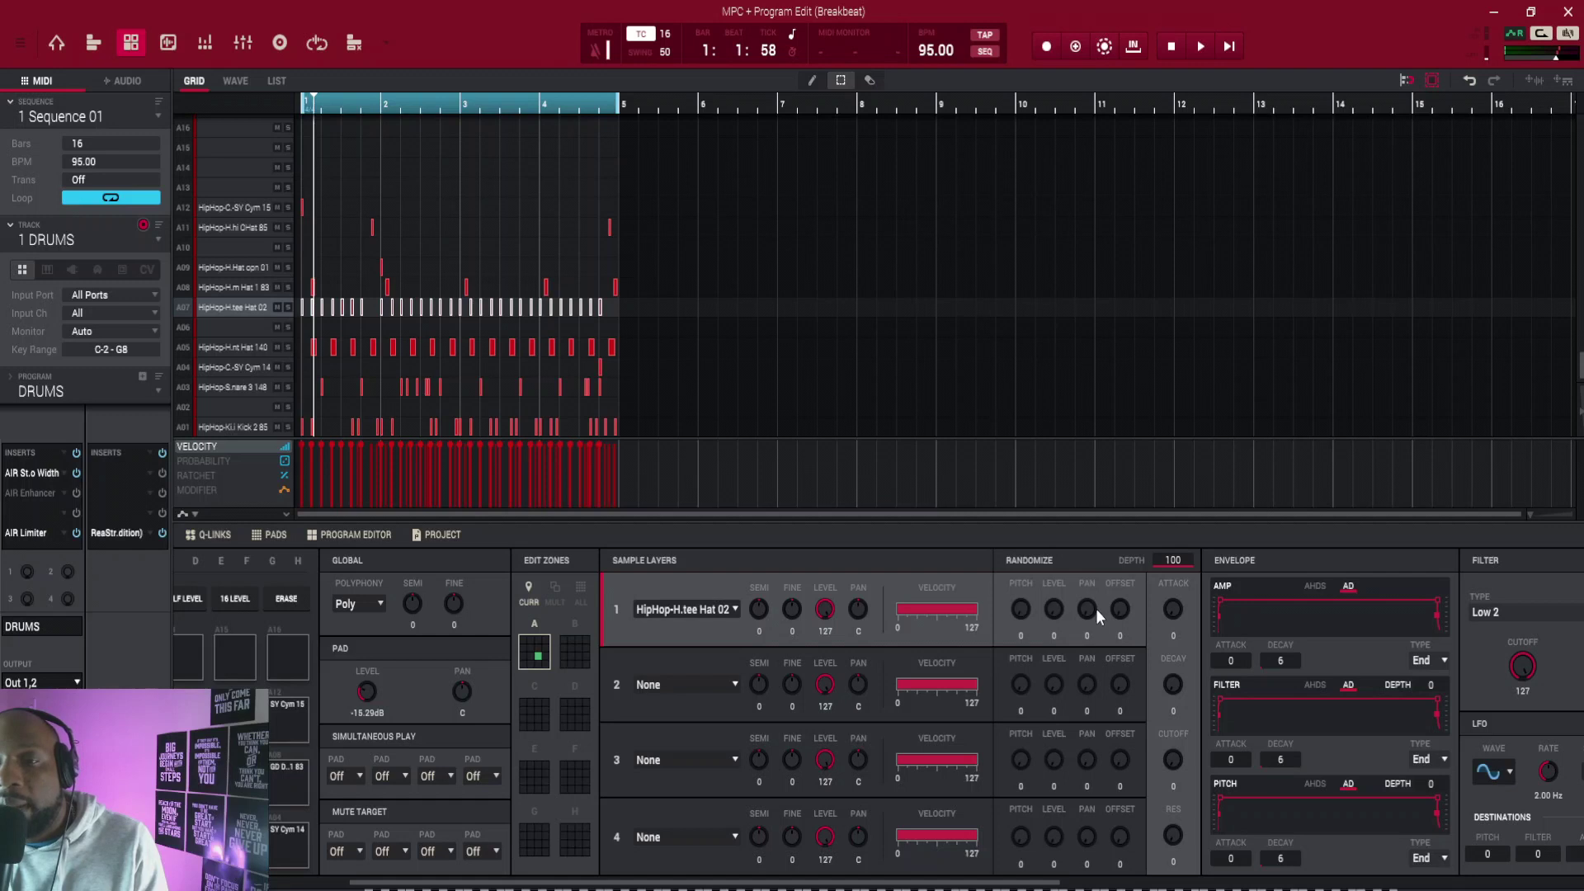
pyautogui.moveTo(1091, 608); pyautogui.dragTo(1091, 589)
pyautogui.click(287, 307)
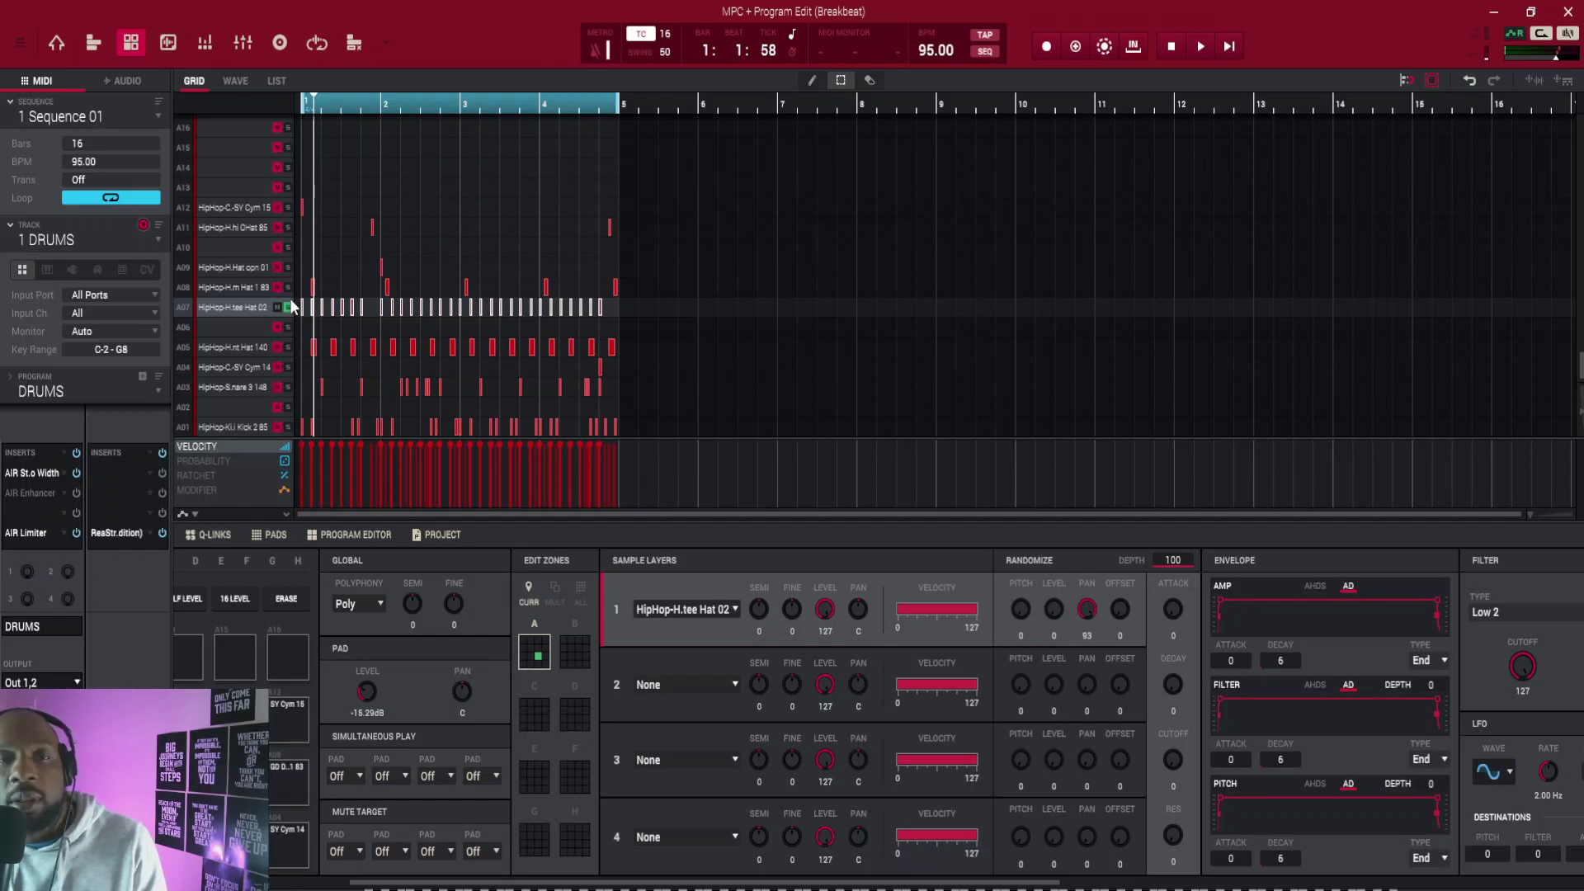
pyautogui.press('space')
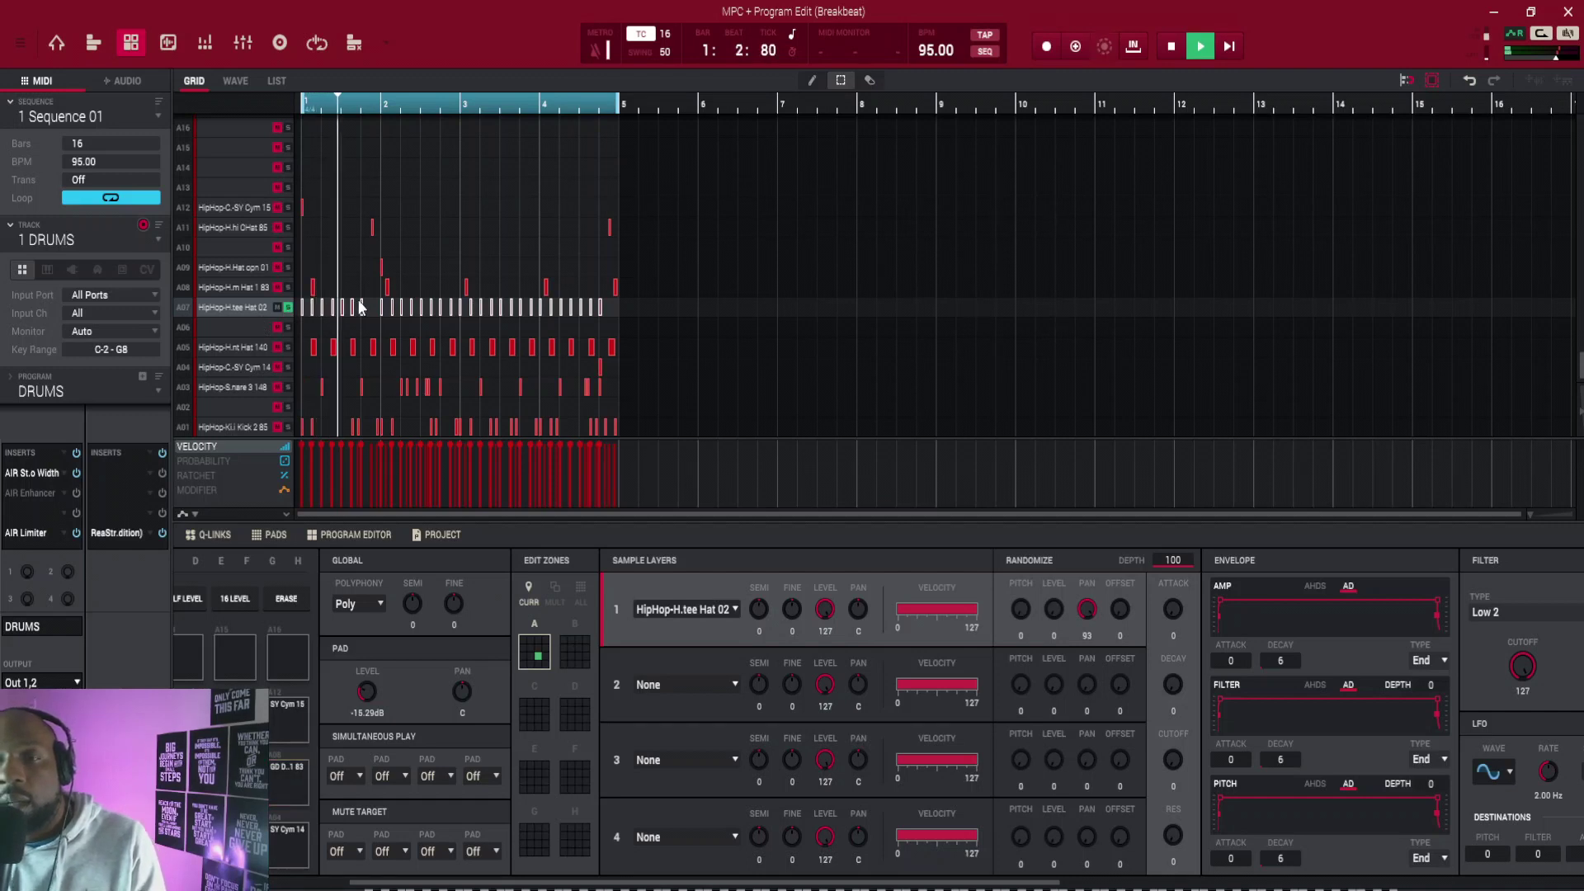
pyautogui.moveTo(1096, 611); pyautogui.dragTo(1088, 607)
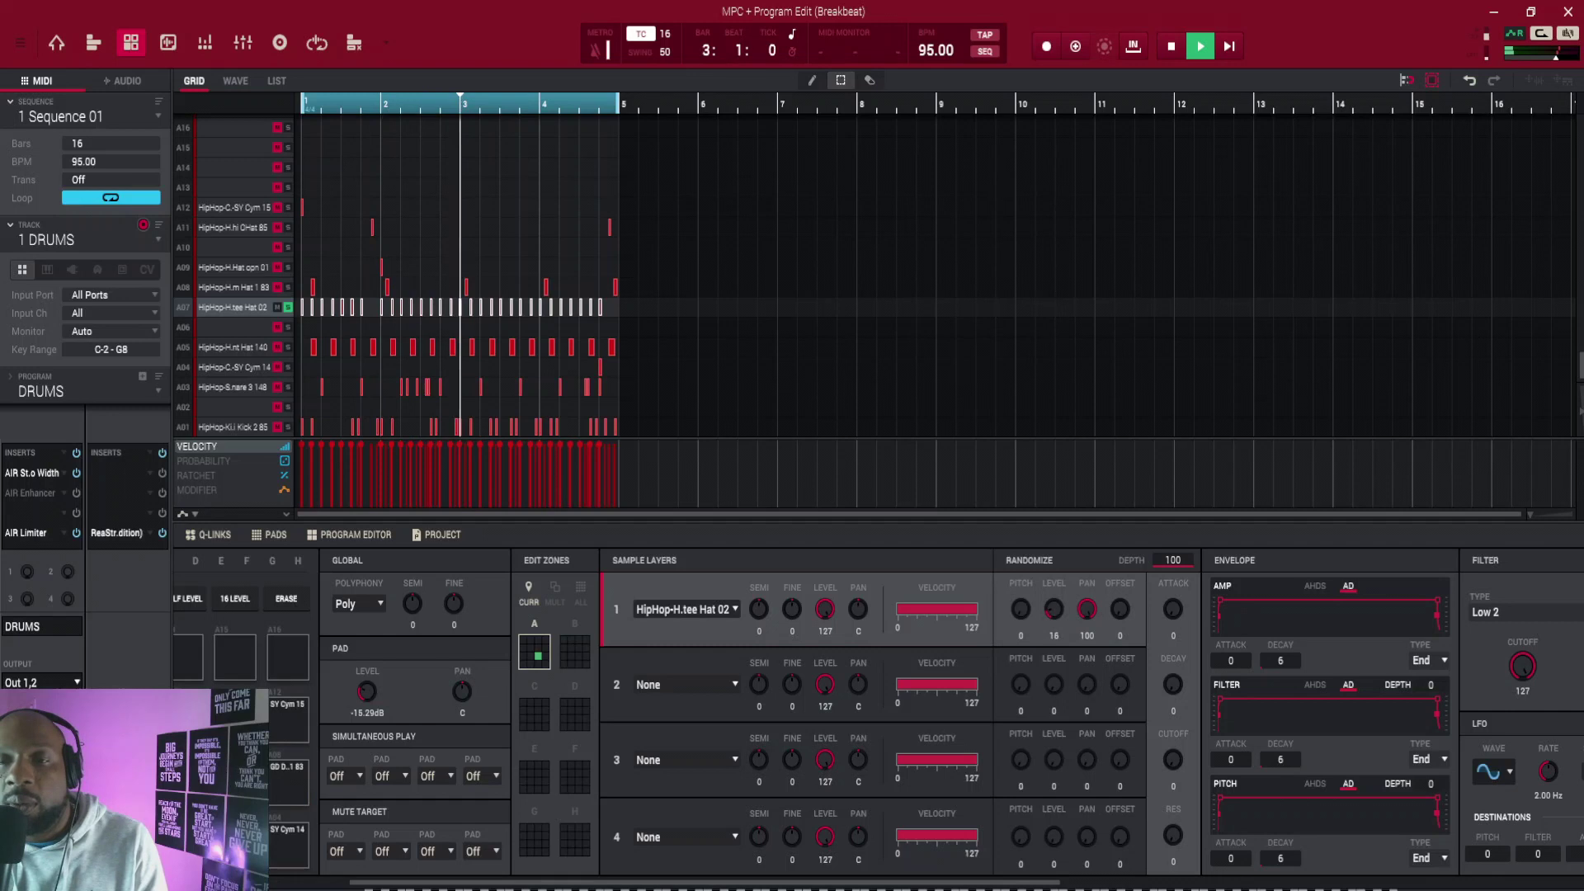
# Step: Set the hi-hat's random level to 75 and random offset to 29, then unsolo A07
pyautogui.moveTo(1054, 615); pyautogui.dragTo(1054, 594)
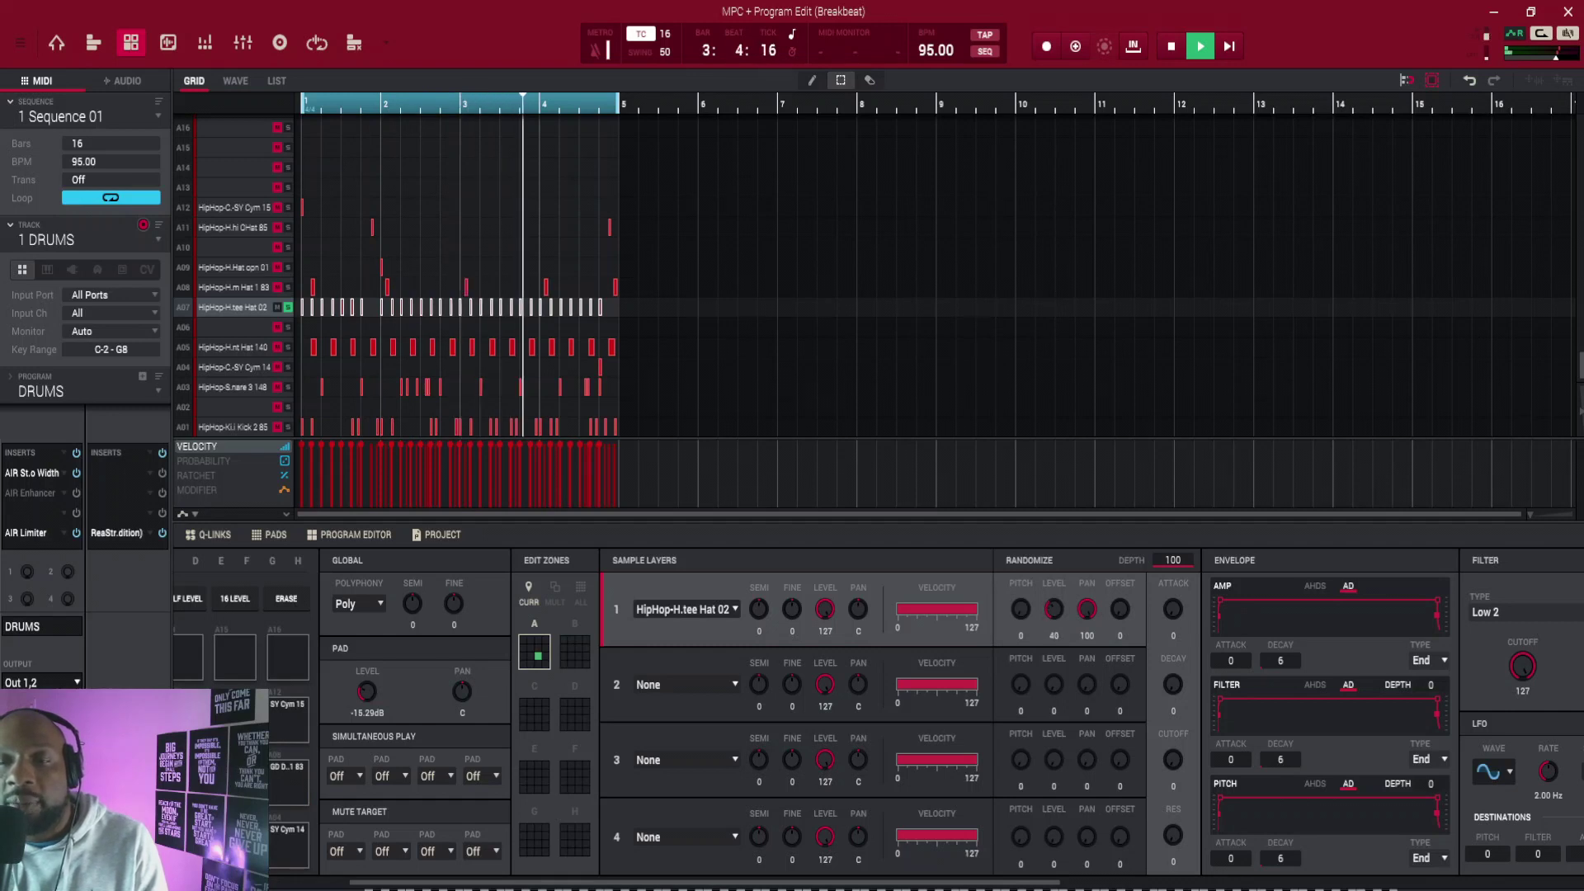
pyautogui.moveTo(1053, 609); pyautogui.dragTo(1057, 608)
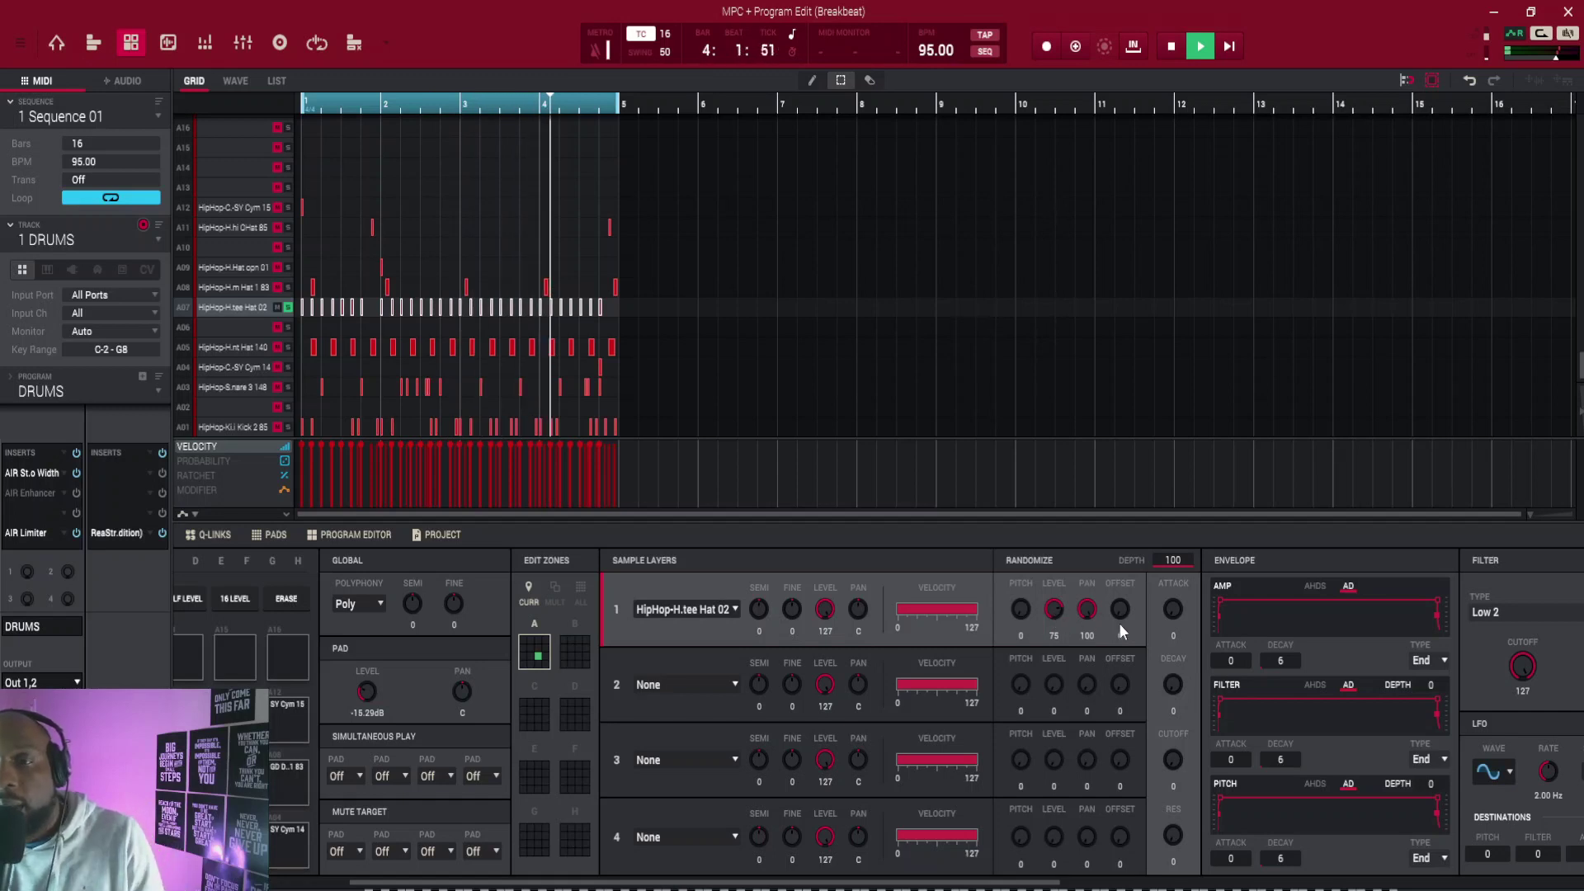
pyautogui.moveTo(1114, 610)
pyautogui.mouseDown()
pyautogui.moveTo(1127, 597)
pyautogui.moveTo(1120, 620)
pyautogui.mouseUp()
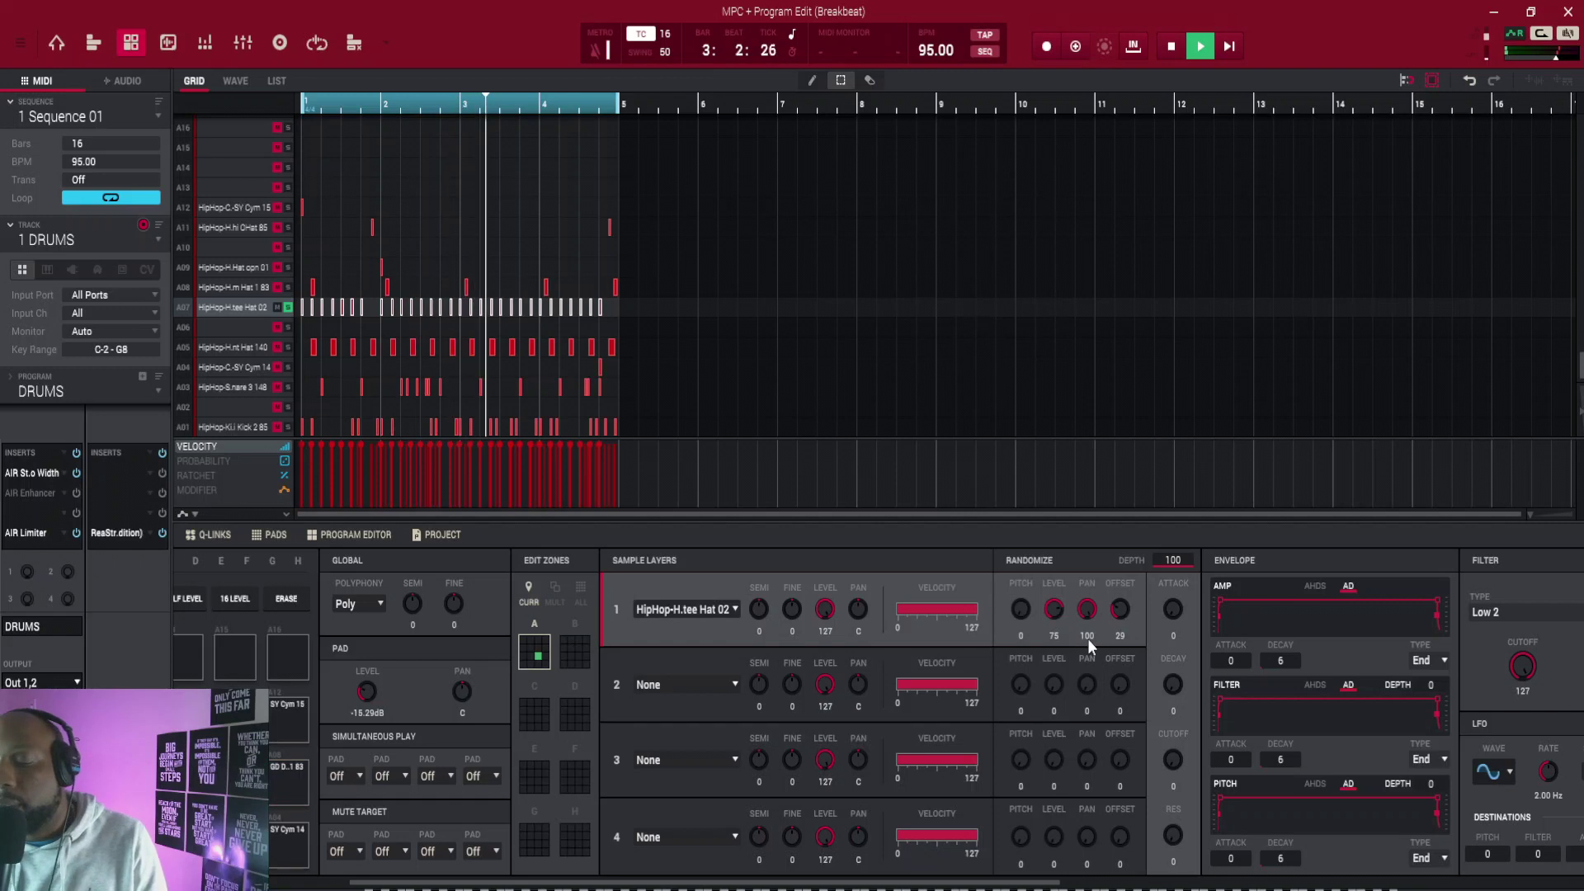
pyautogui.click(288, 307)
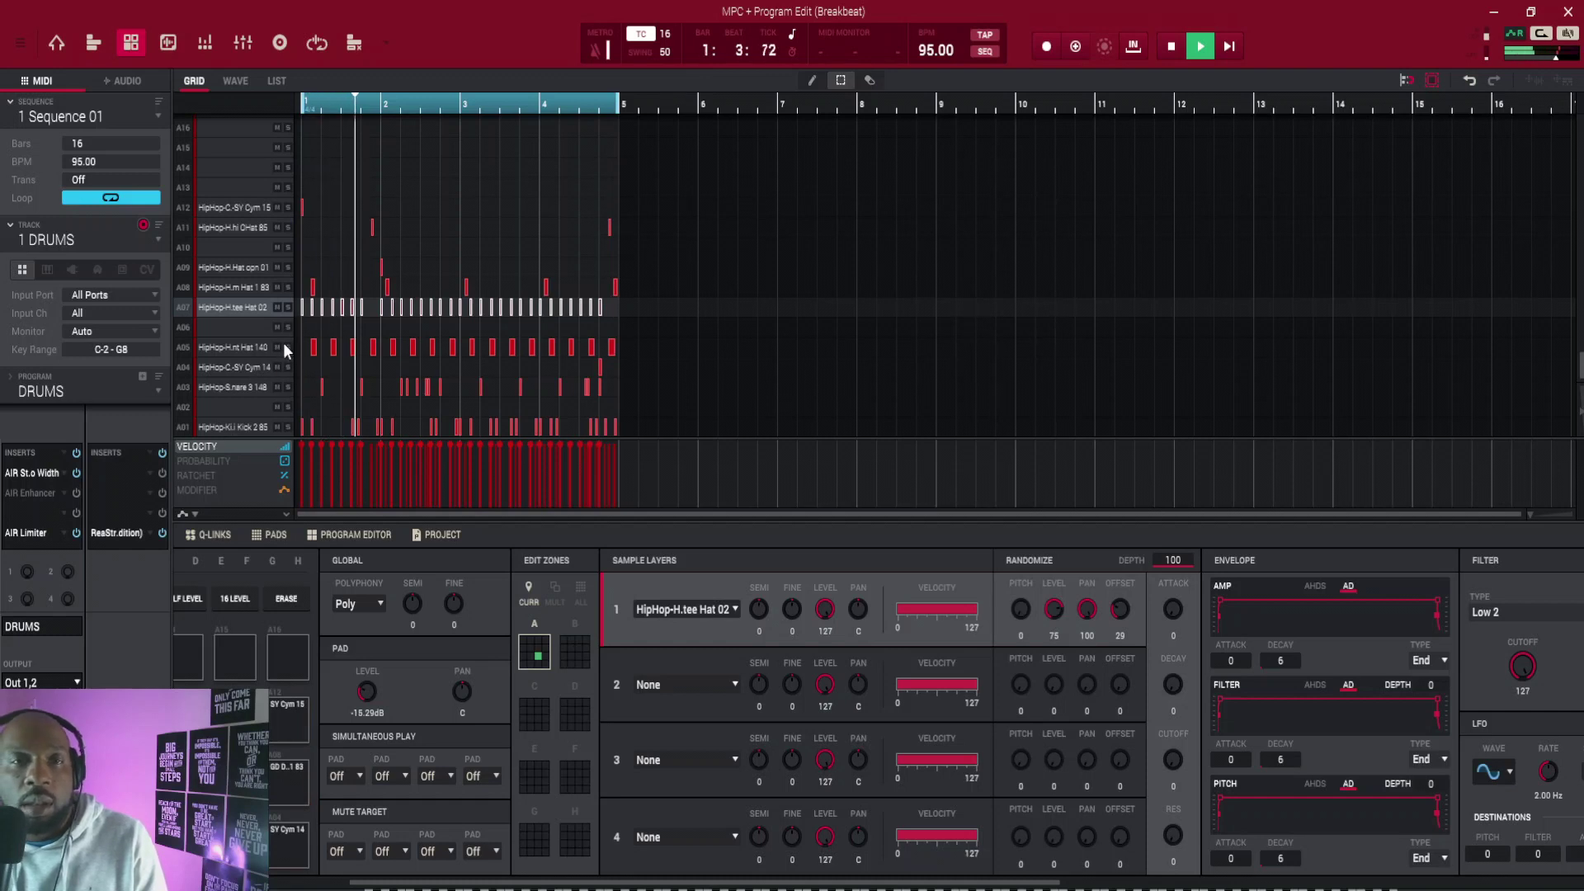
# Step: Stop playback, select the A03 snare, and apply a High 2 high-pass filter with cutoff lowered to about 46
pyautogui.press('space')
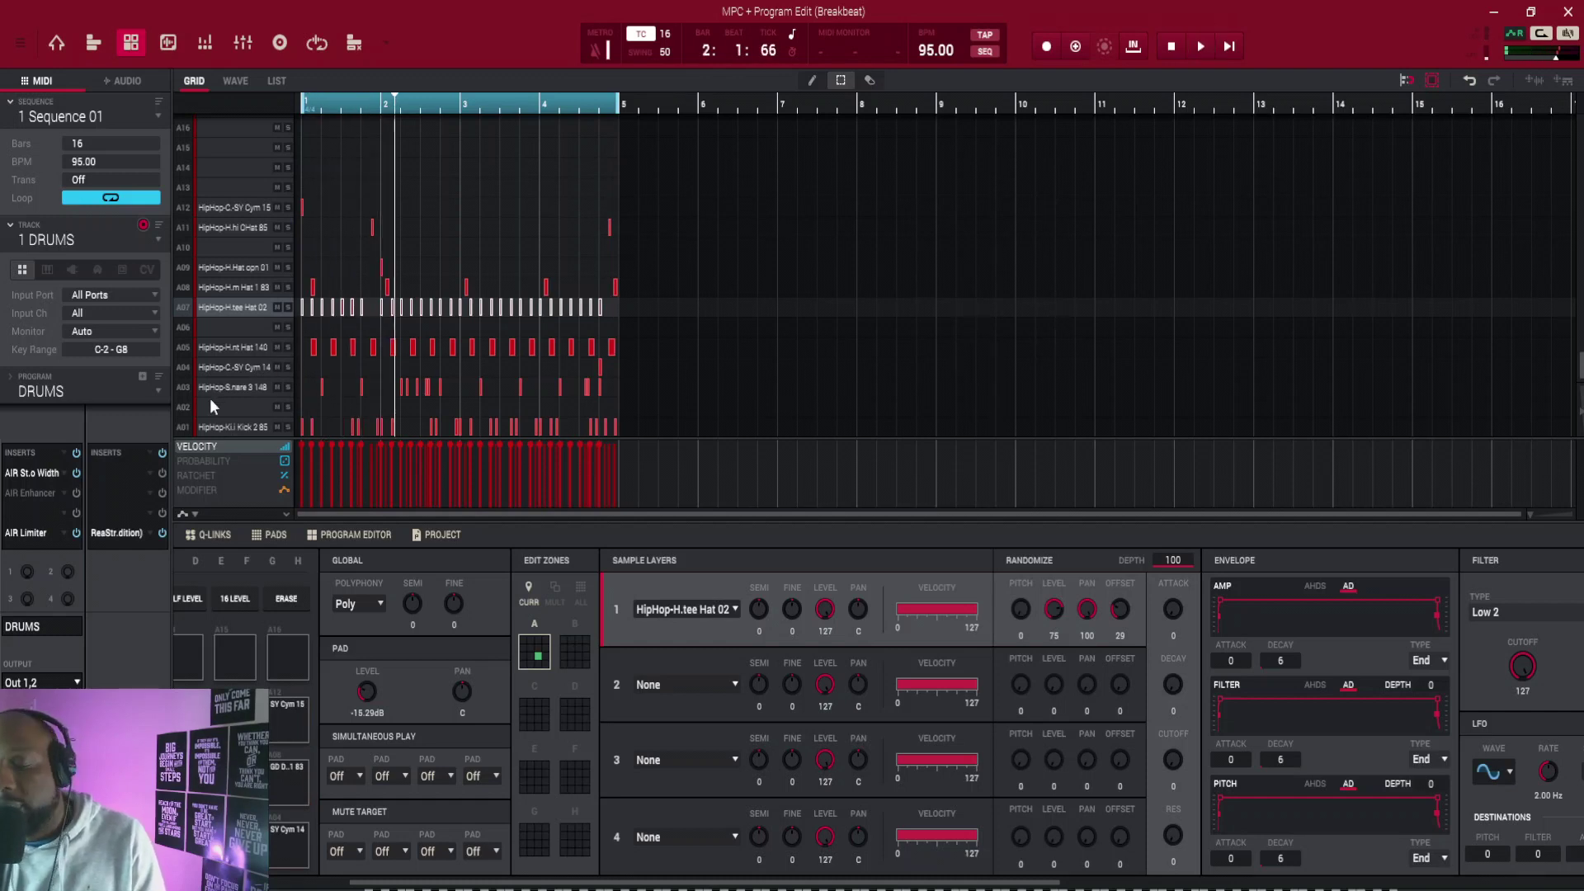
pyautogui.click(210, 394)
pyautogui.click(209, 398)
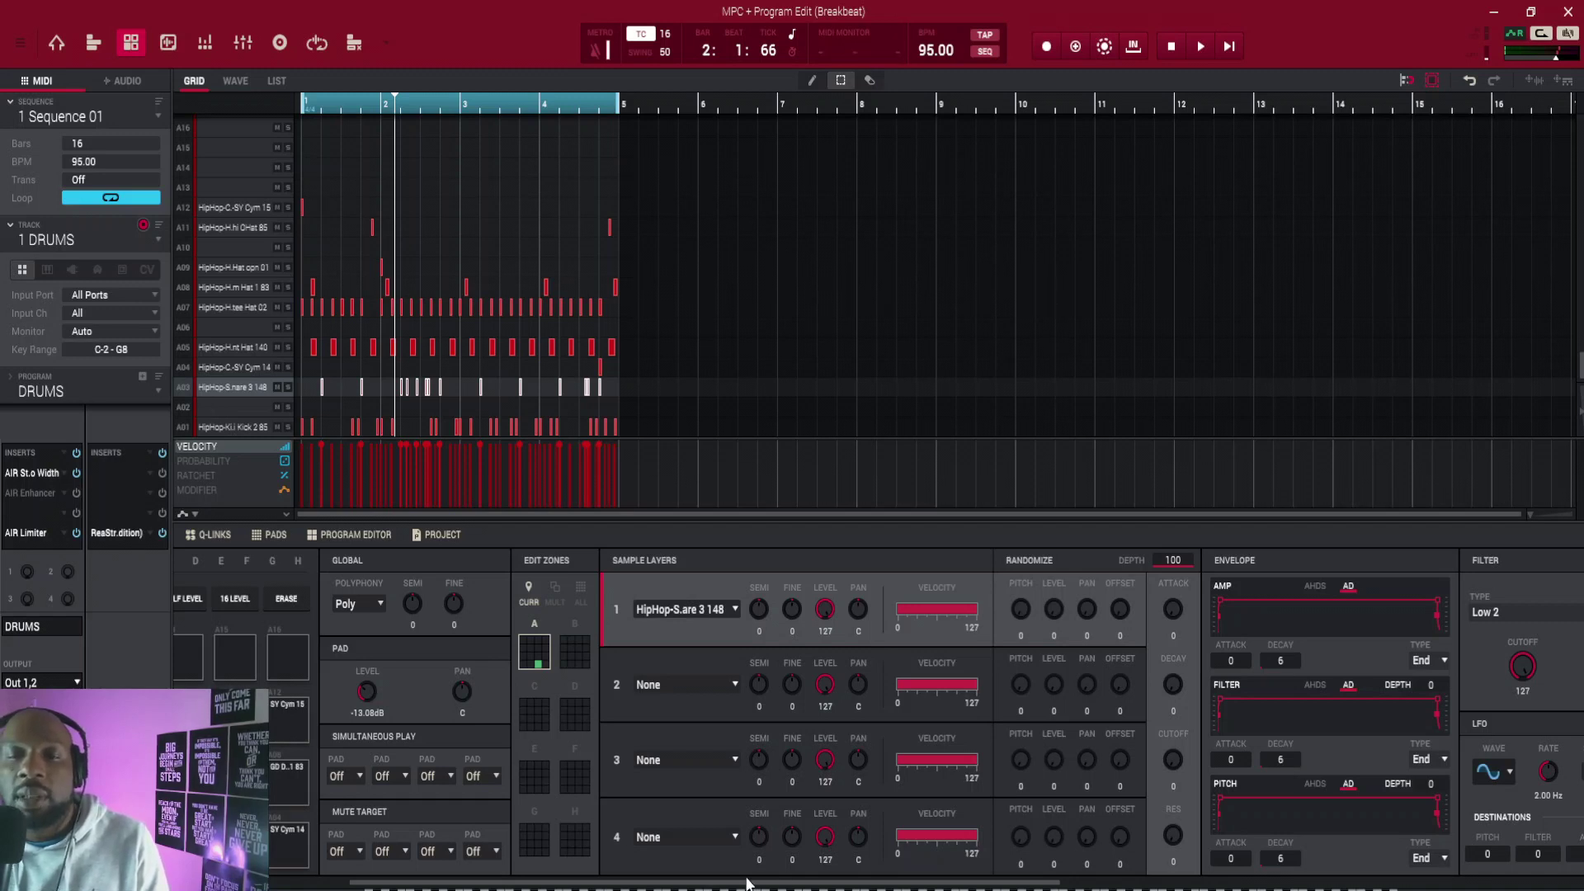
pyautogui.moveTo(751, 884); pyautogui.dragTo(1095, 887)
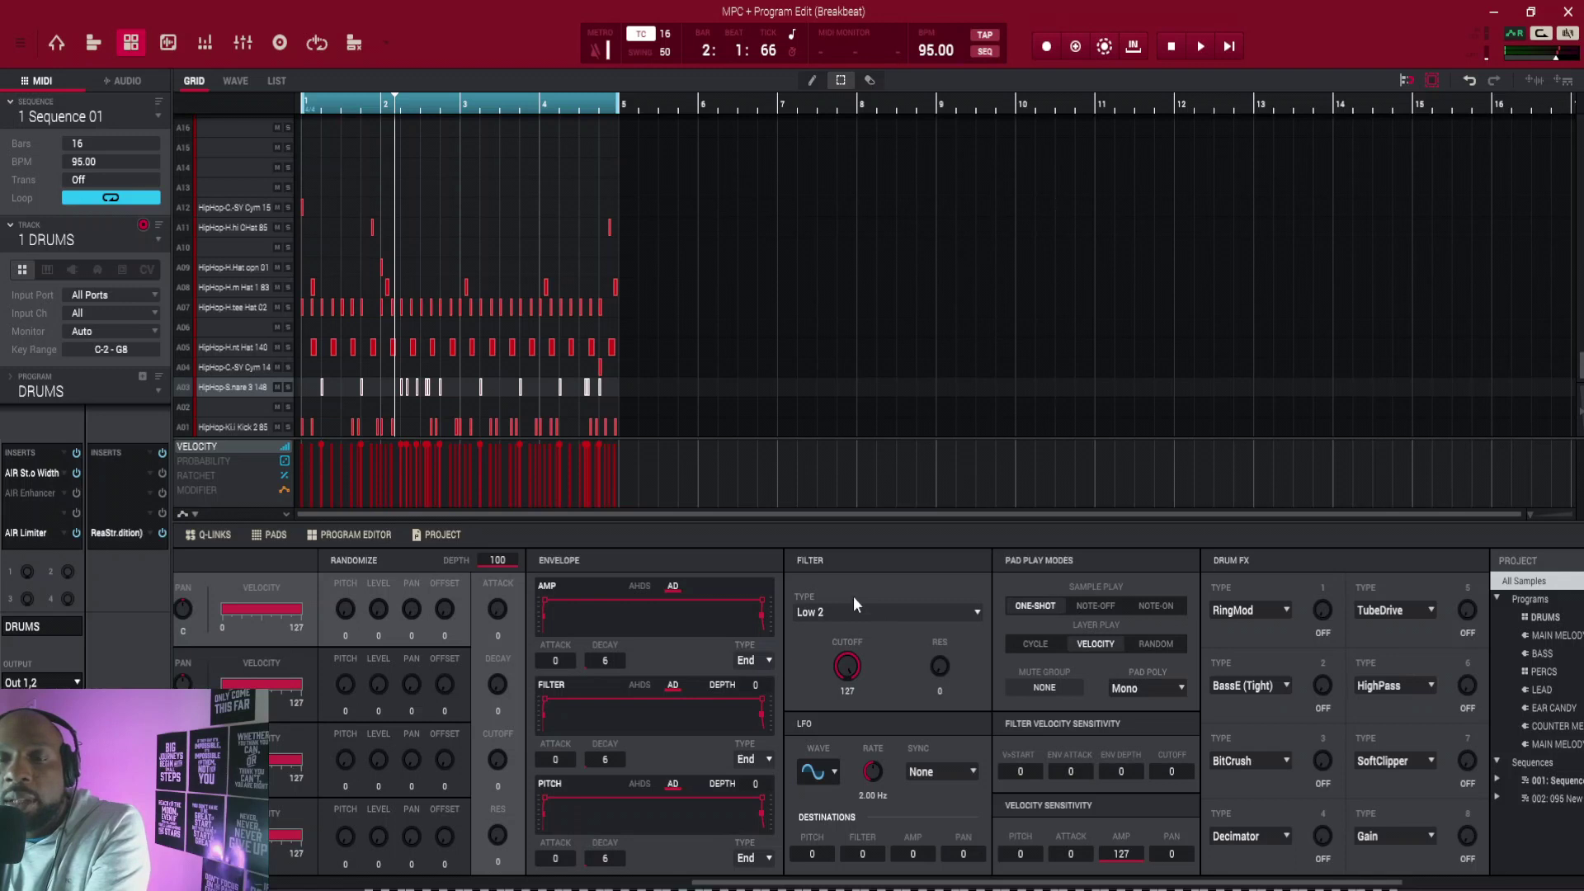
pyautogui.moveTo(864, 660); pyautogui.dragTo(850, 675)
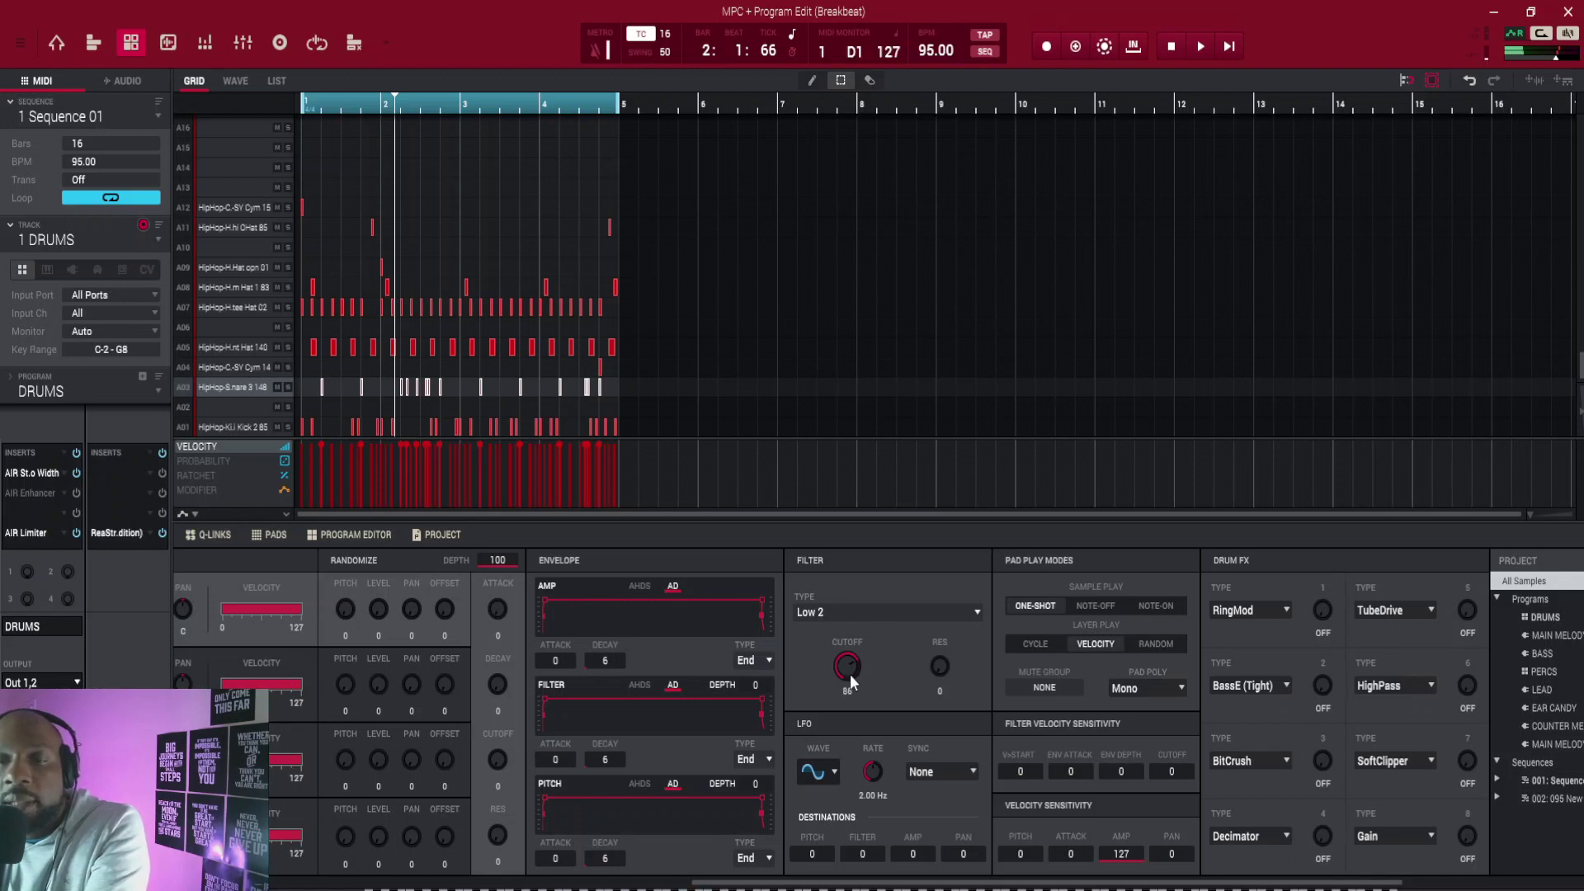
pyautogui.click(840, 612)
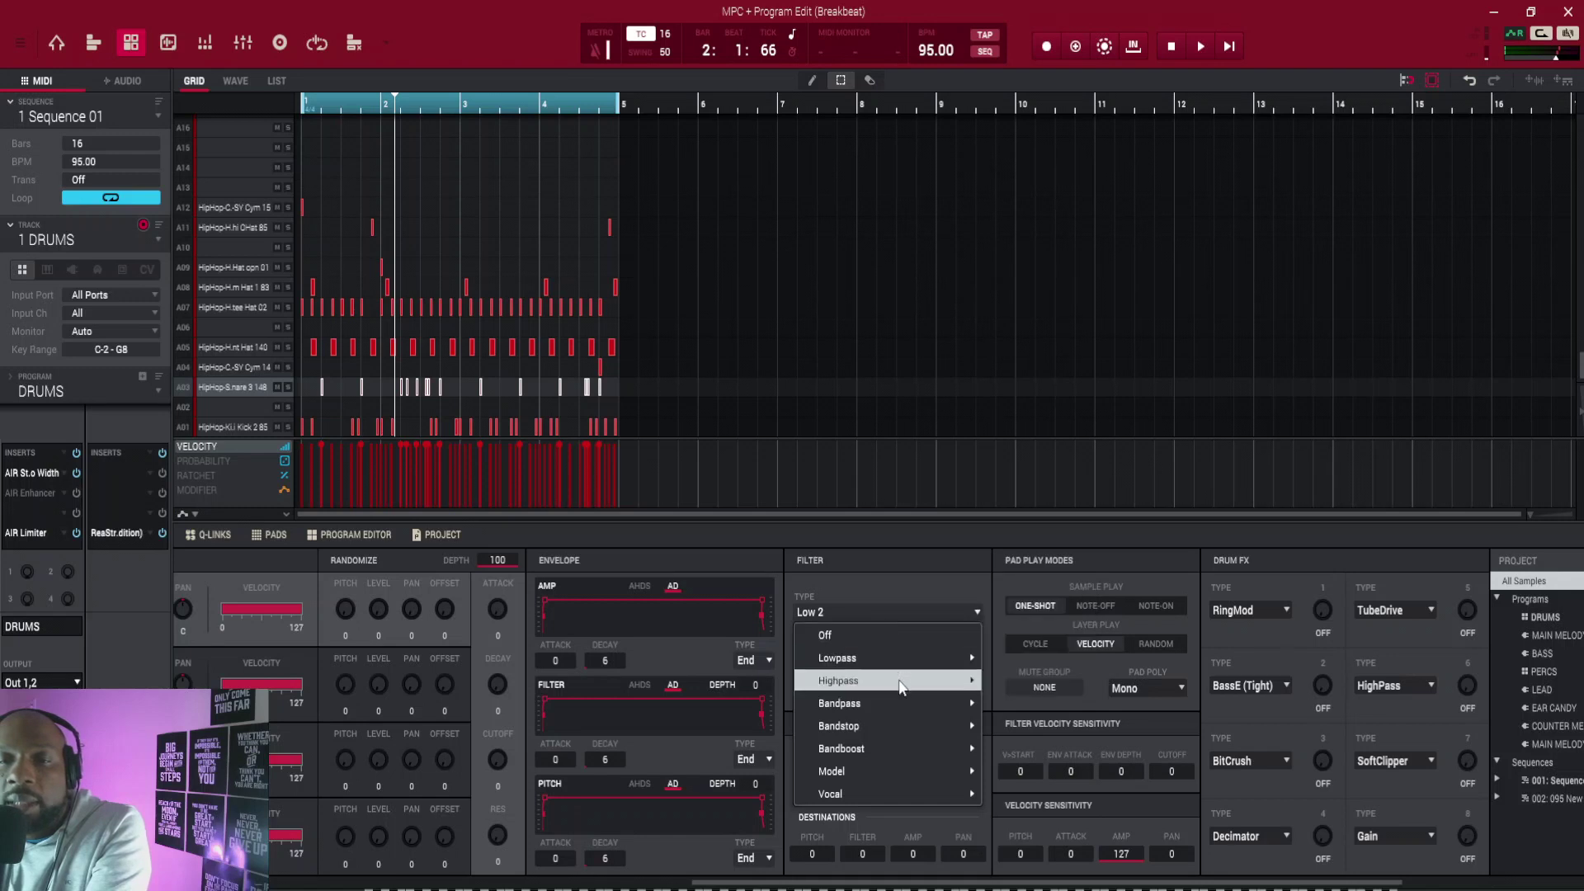
pyautogui.moveTo(949, 681)
pyautogui.click(1070, 611)
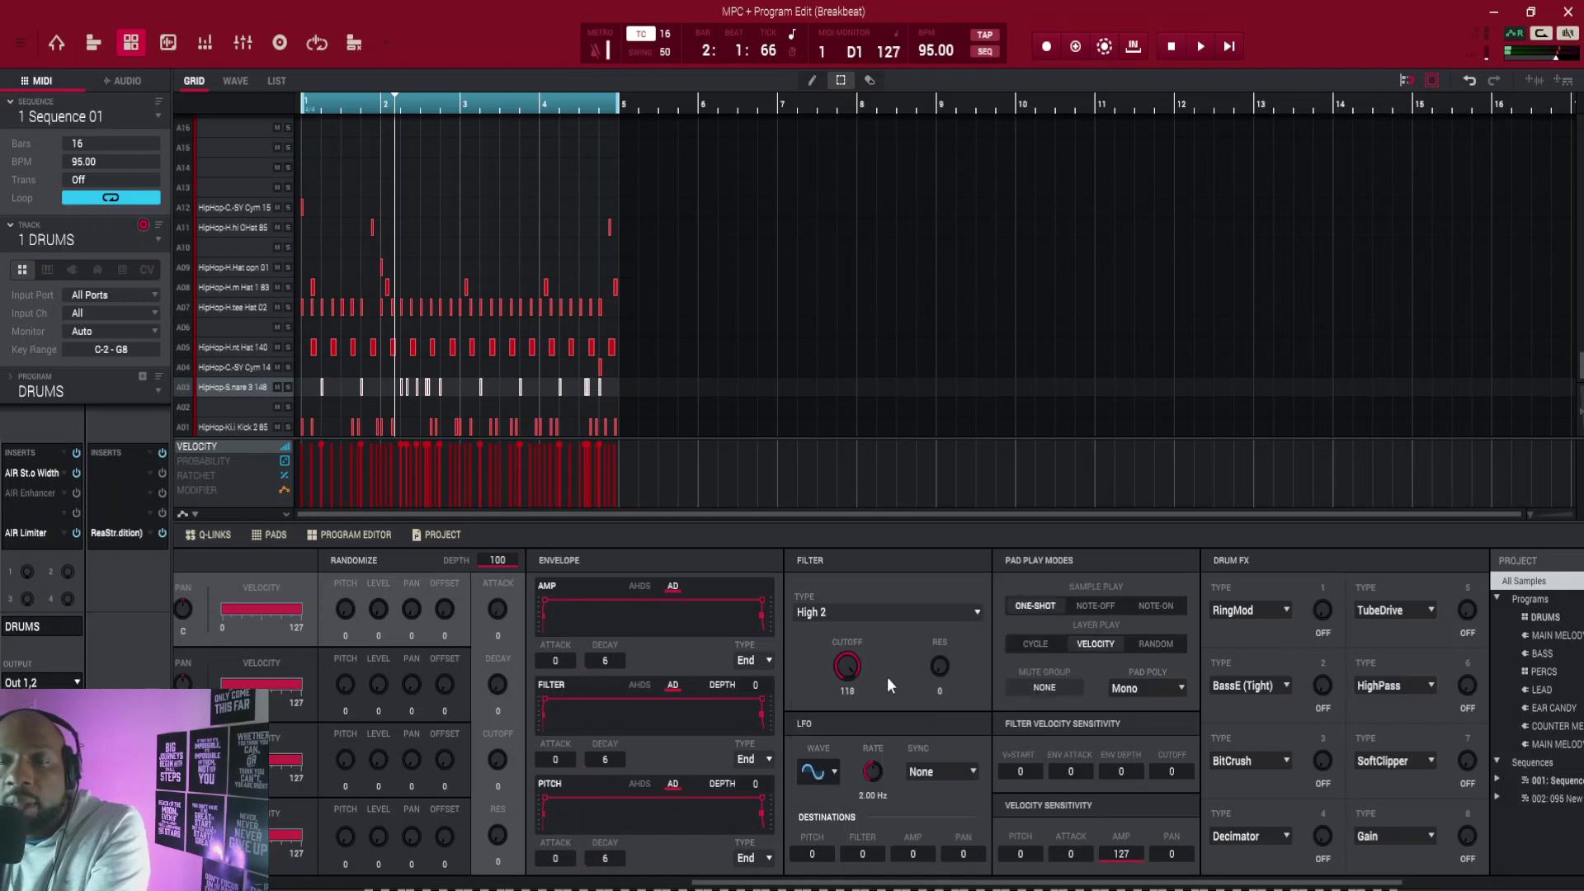
pyautogui.moveTo(850, 665)
pyautogui.mouseDown()
pyautogui.moveTo(849, 702)
pyautogui.moveTo(848, 675)
pyautogui.mouseUp()
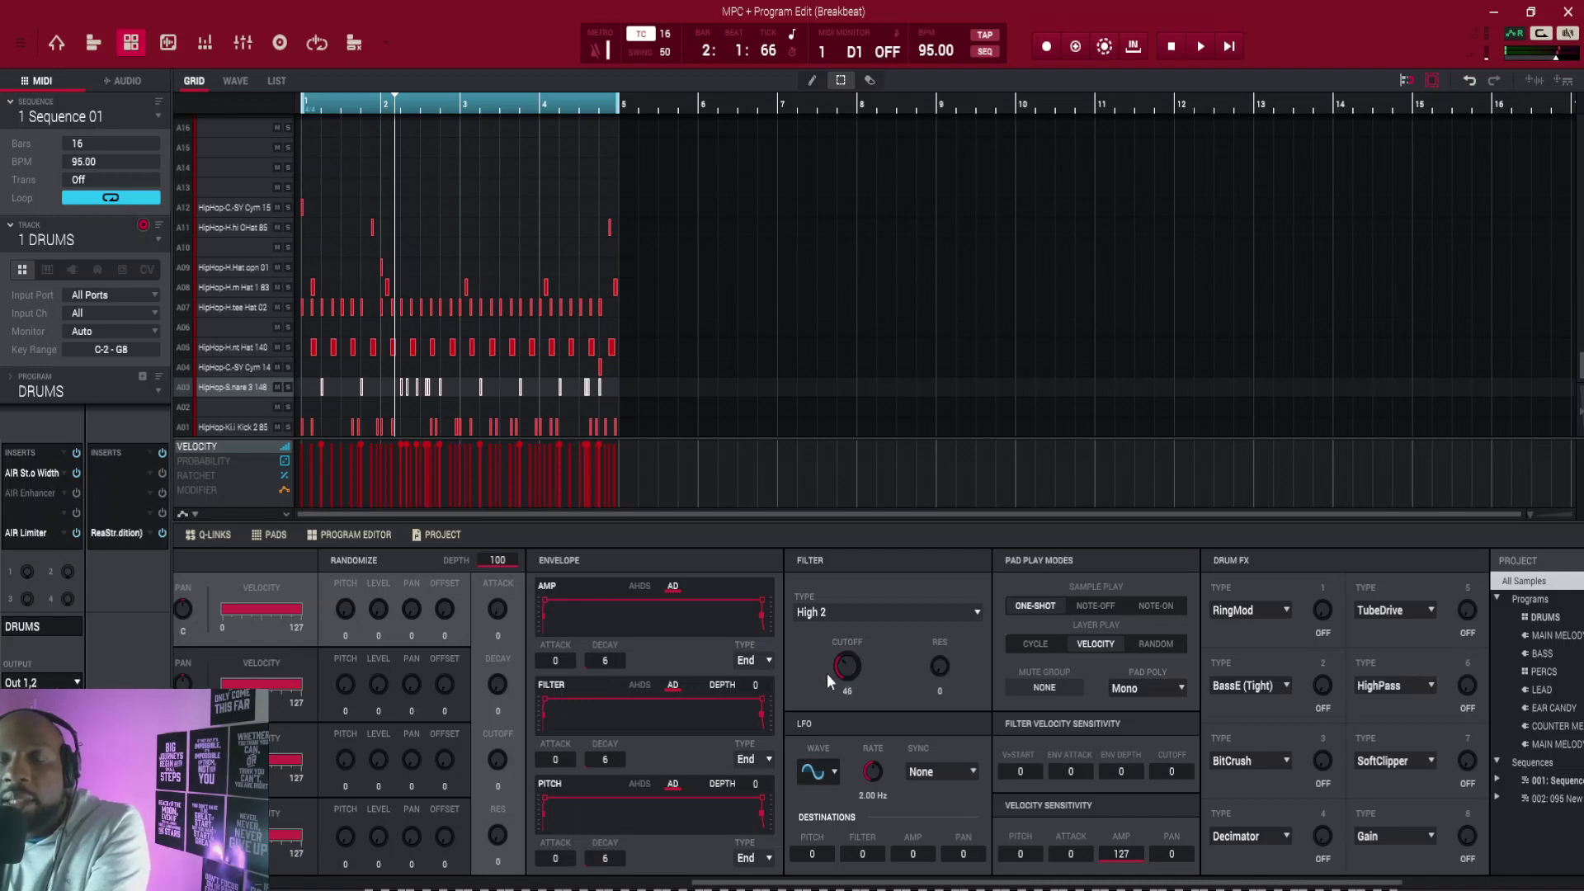
# Step: Play the loop, fine-tune the snare's High 2 cutoff to 53, then stop playback
pyautogui.press('space')
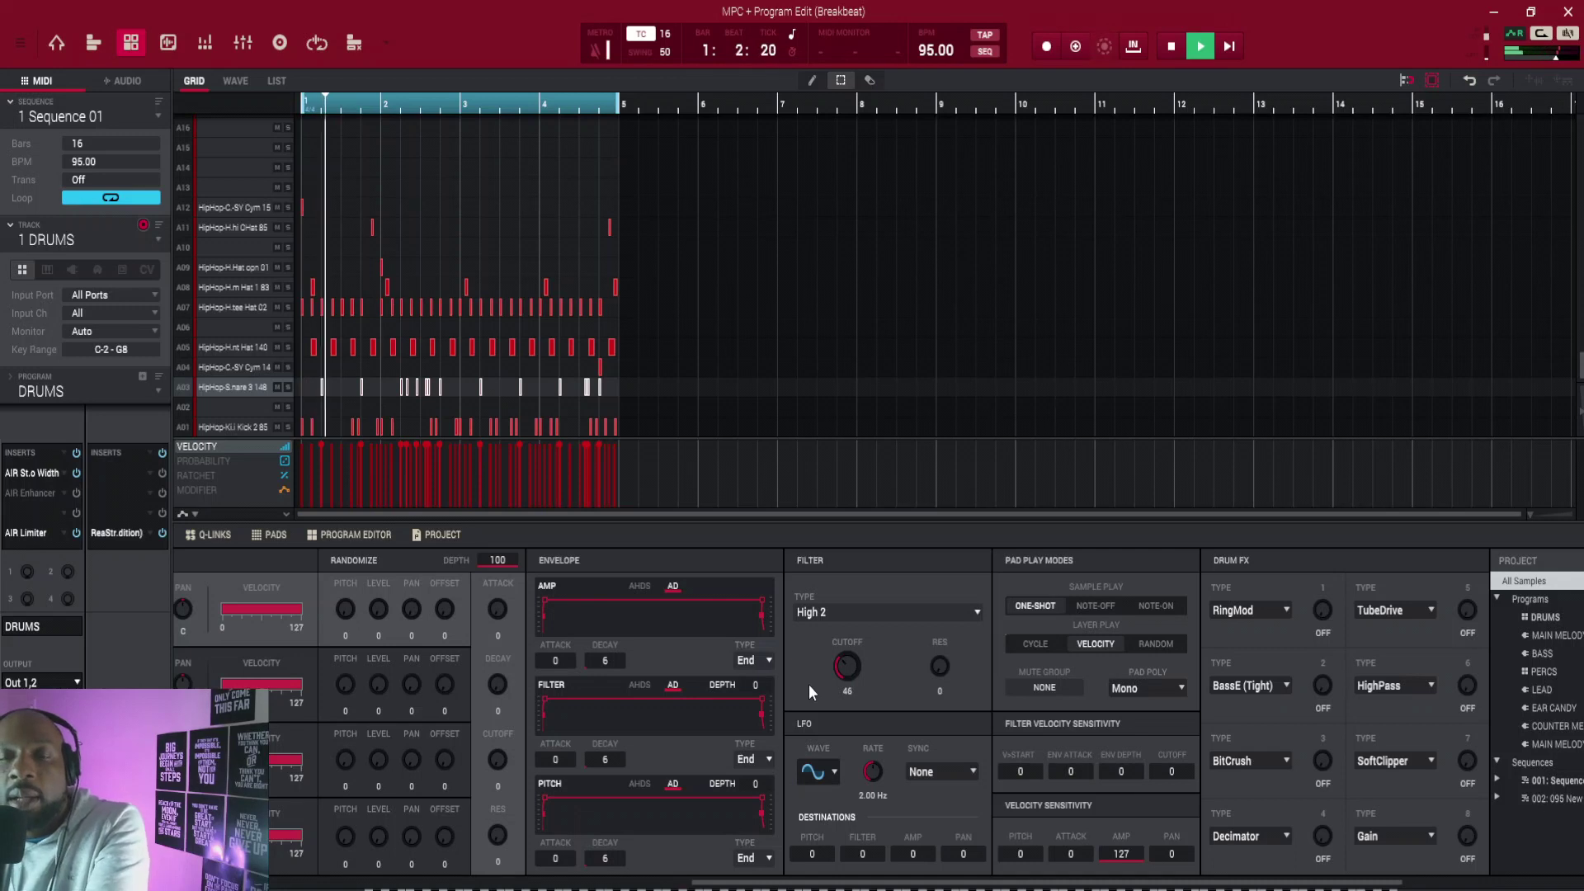
pyautogui.moveTo(848, 666); pyautogui.dragTo(847, 664)
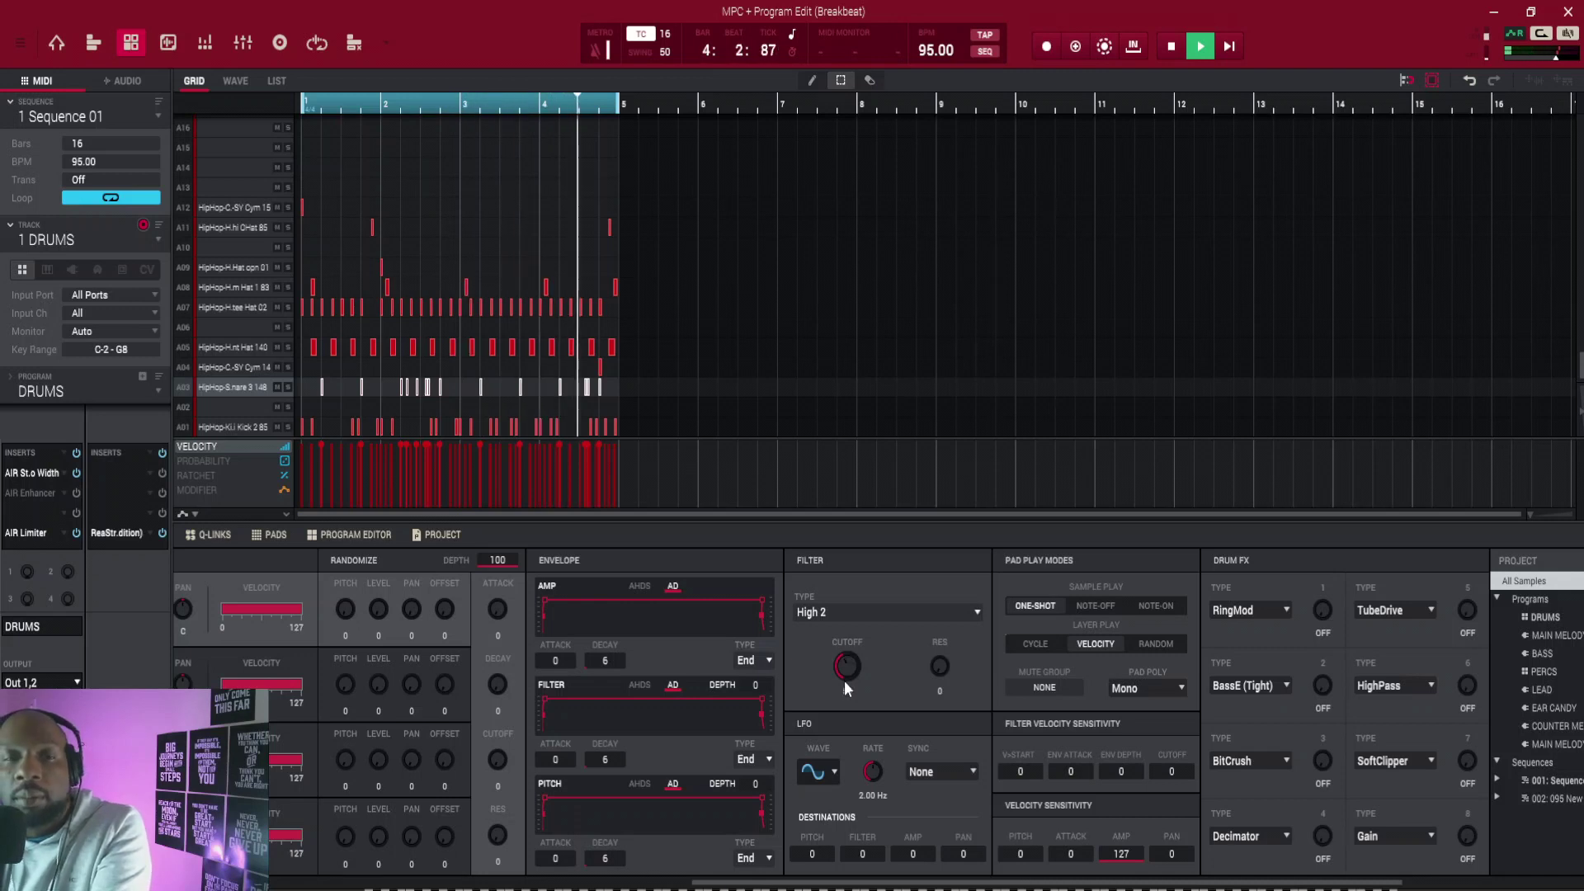
pyautogui.press('space')
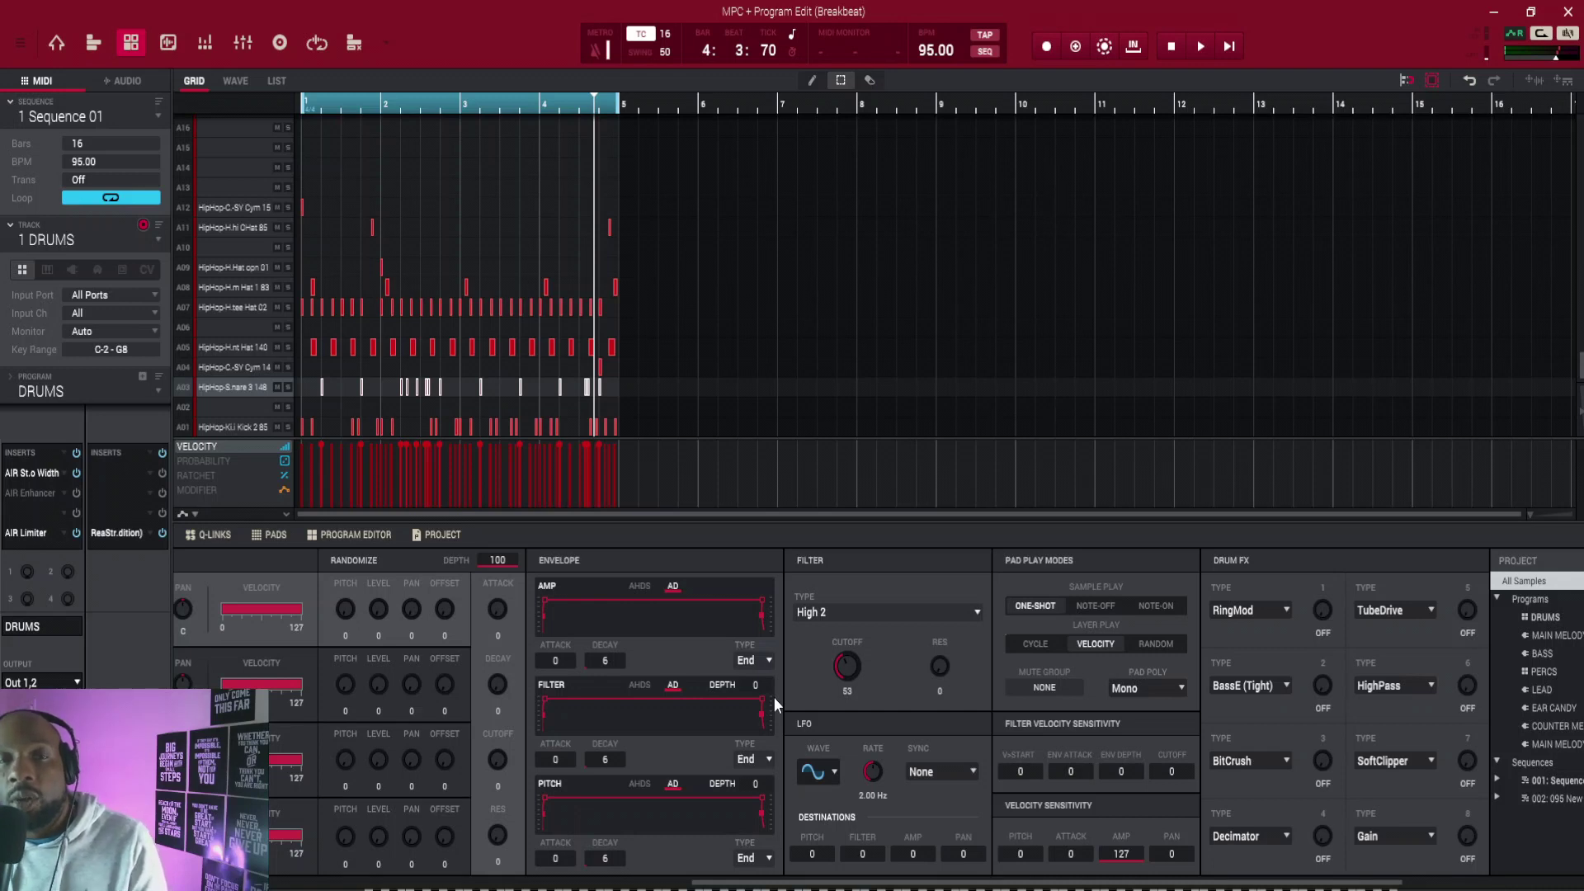
# Step: Enable the drums' AIR Enhancer on Boost Drums (4.2 dB high, 8.7 dB low) and audition the loop
pyautogui.click(76, 493)
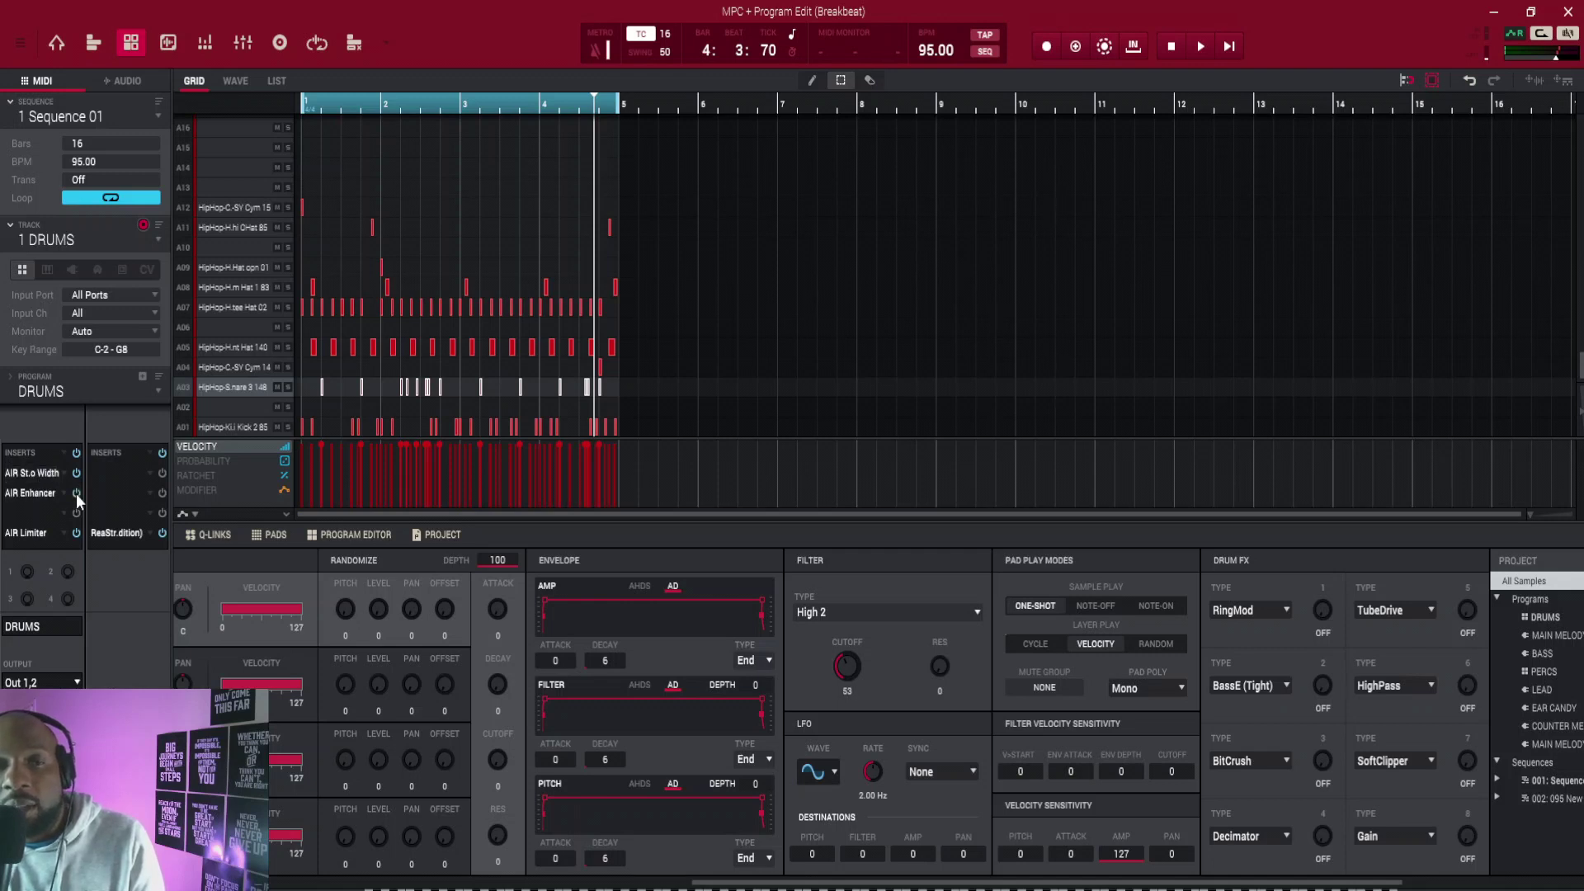
pyautogui.click(31, 493)
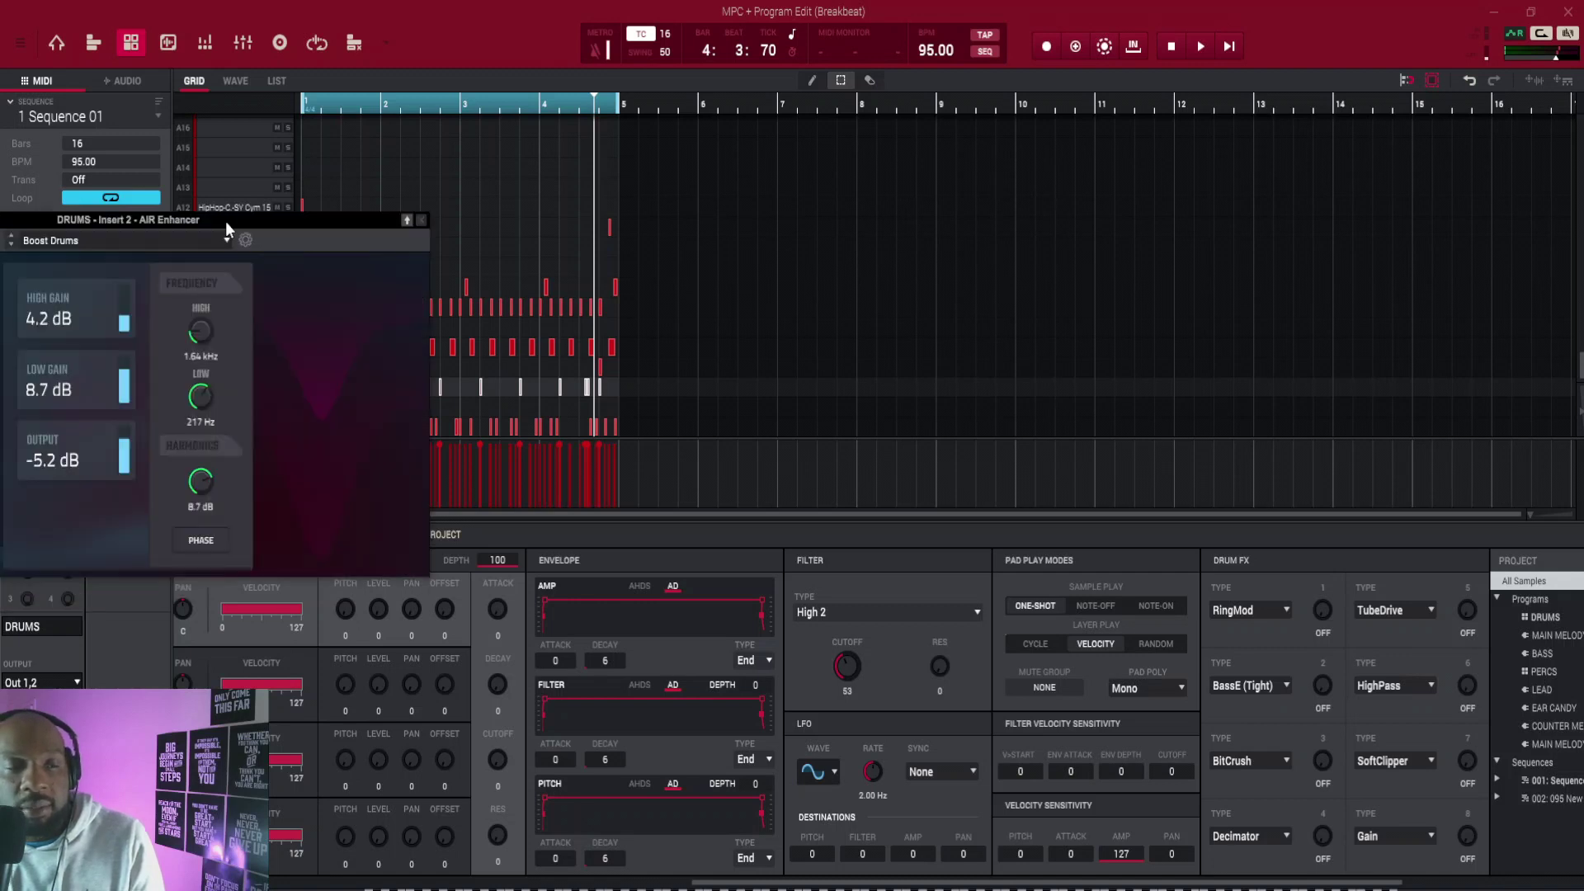
pyautogui.moveTo(225, 221); pyautogui.dragTo(825, 284)
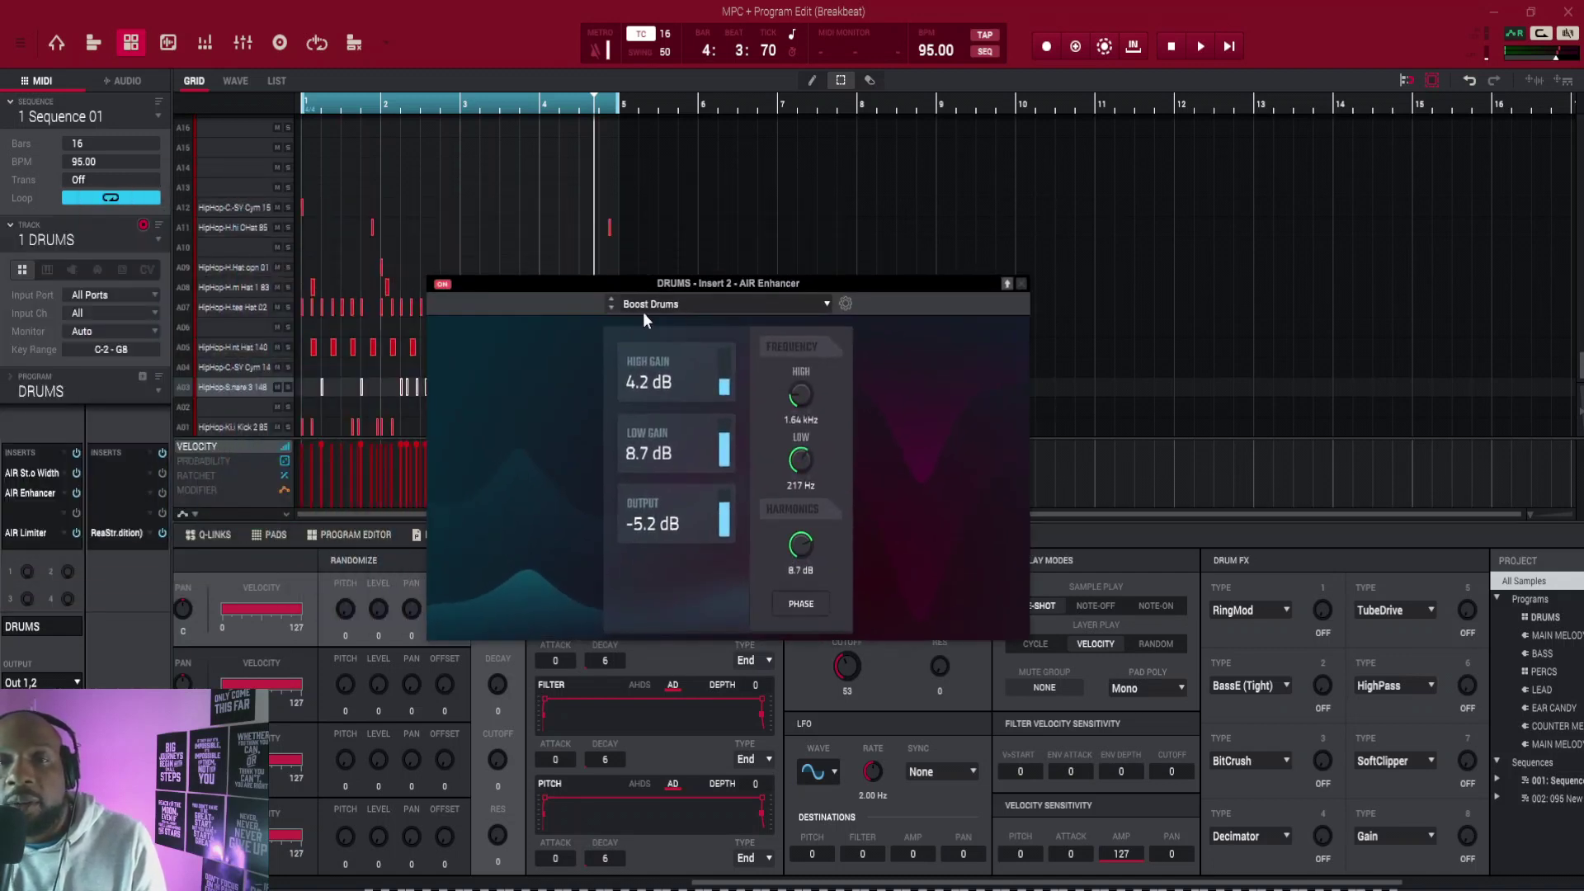
pyautogui.press('space')
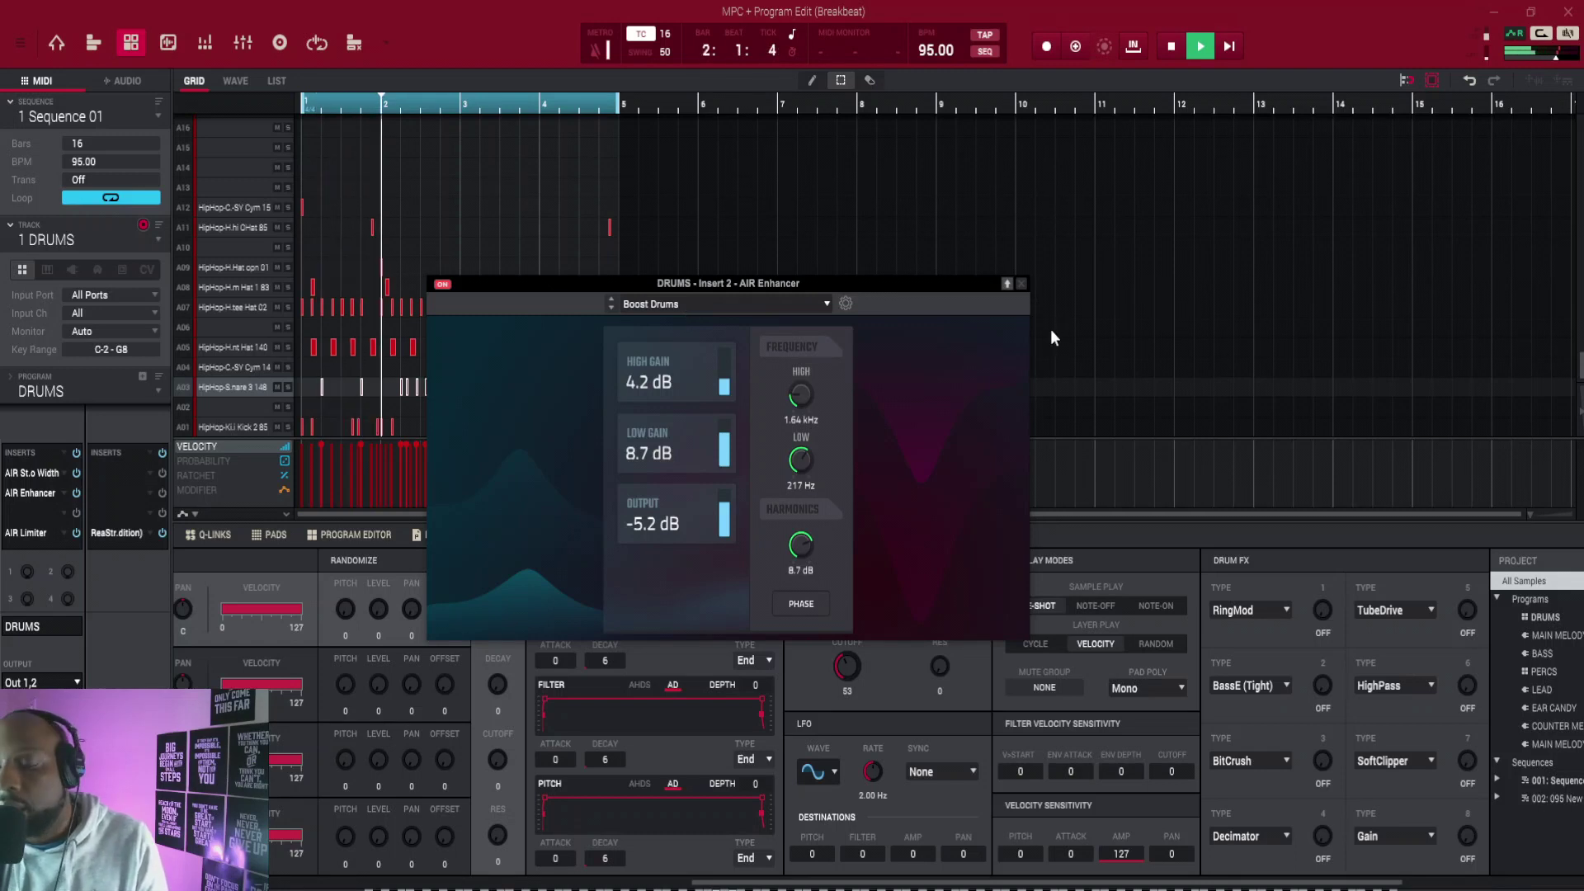
pyautogui.press('space')
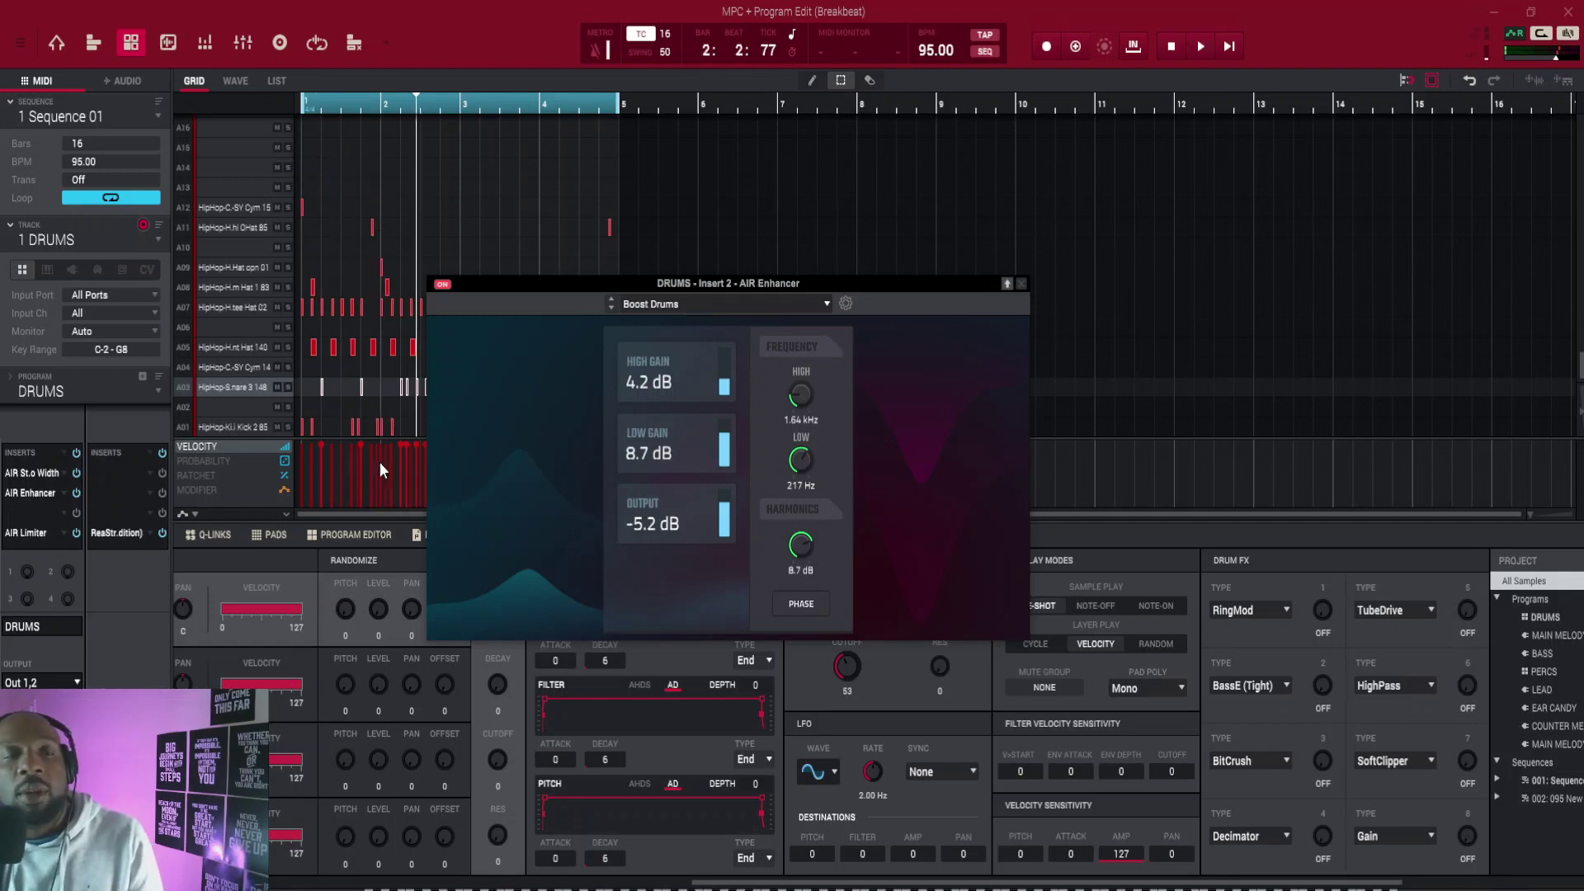
pyautogui.click(1022, 285)
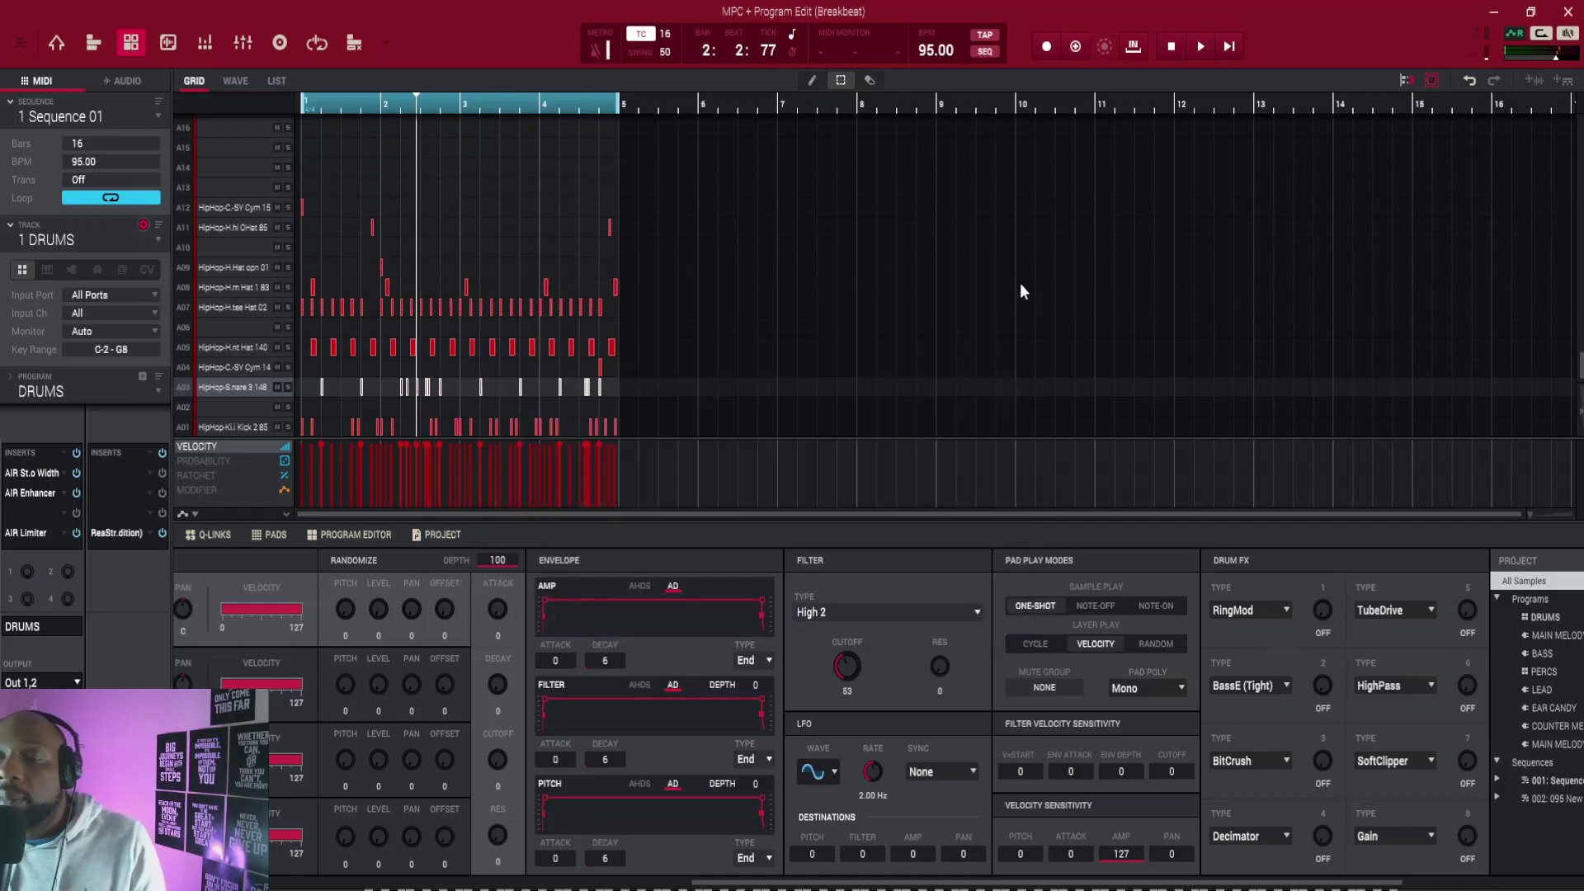